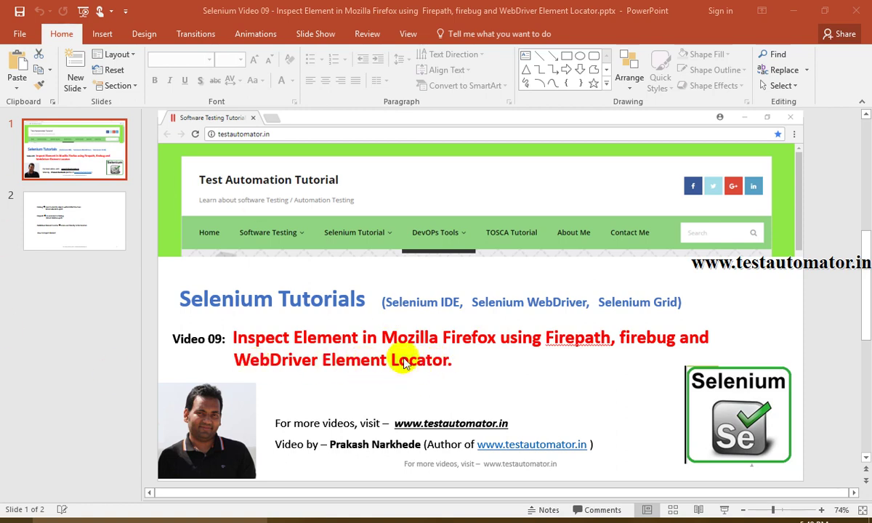
# Switch to Firefox and open the Selenium WebDriver tutorial page on testautomator.in to view its basics and locator strategy topics
pyautogui.keyDown('ctrl'); pyautogui.click(490, 428); pyautogui.keyUp('ctrl')
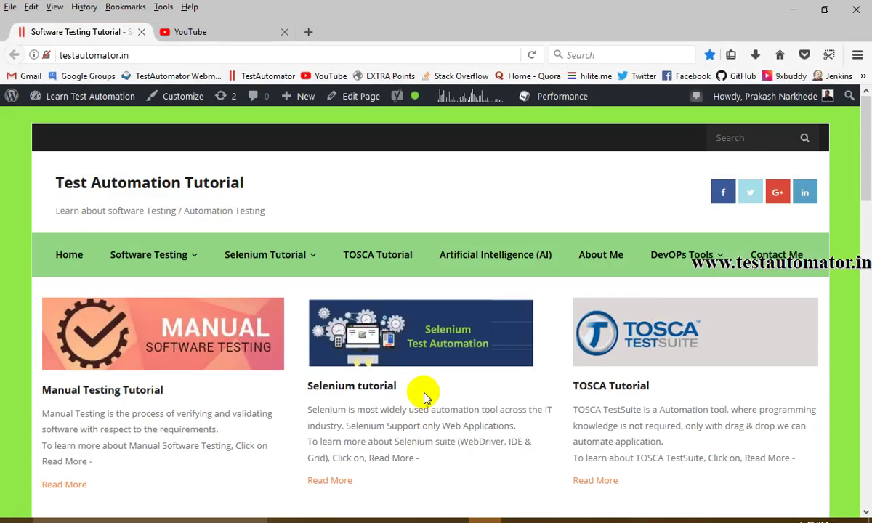
pyautogui.moveTo(253, 256)
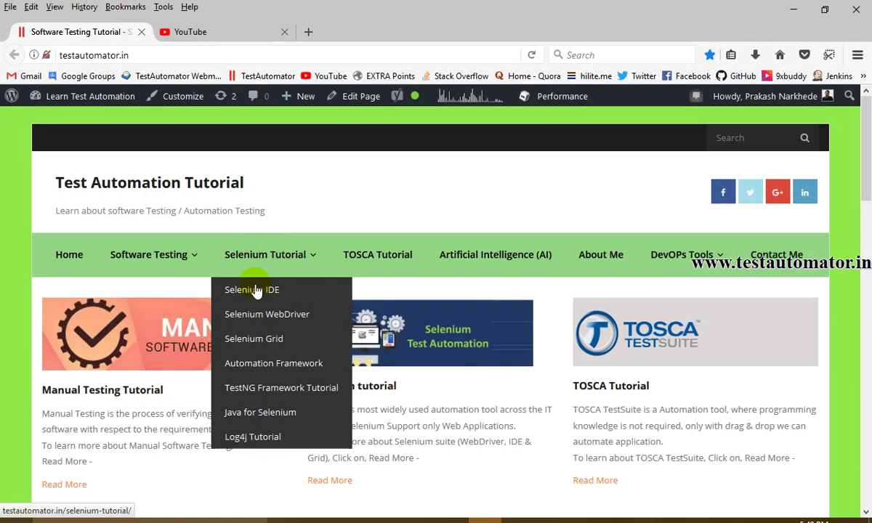
pyautogui.click(251, 320)
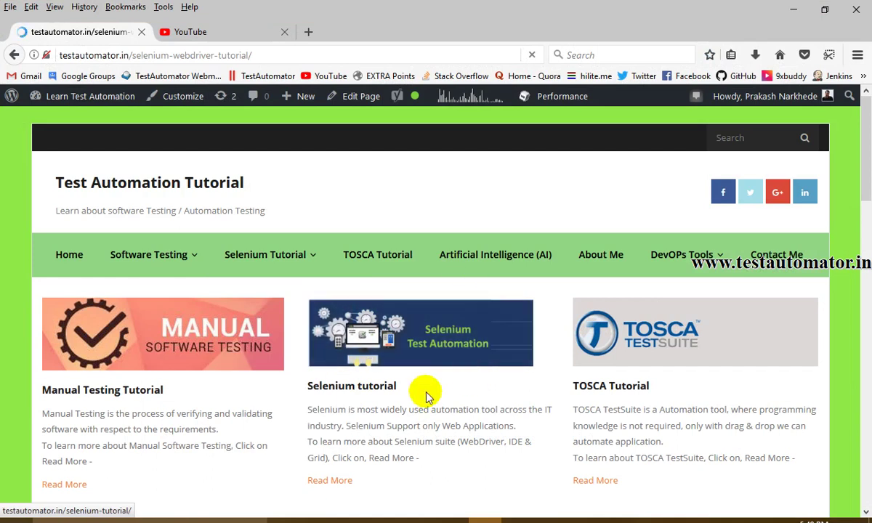
pyautogui.scroll(-3, 301, 382)
pyautogui.scroll(-1, 298, 378)
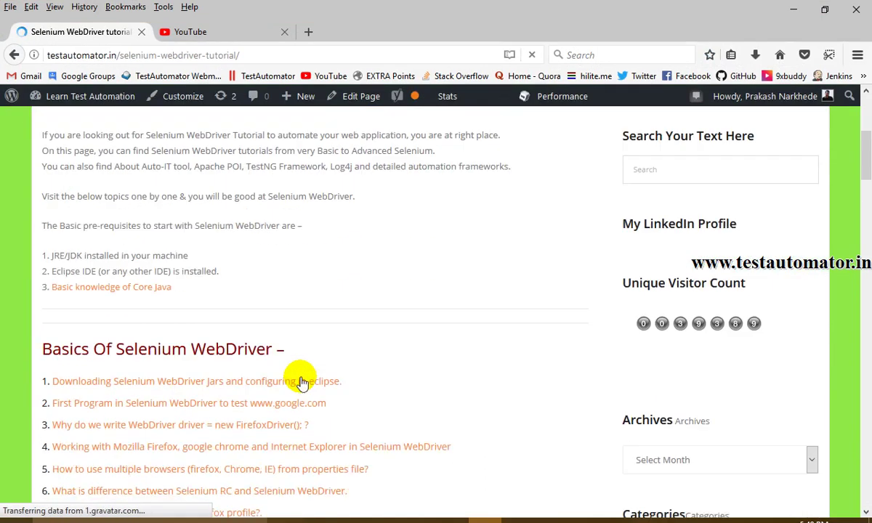
pyautogui.scroll(-1, 358, 331)
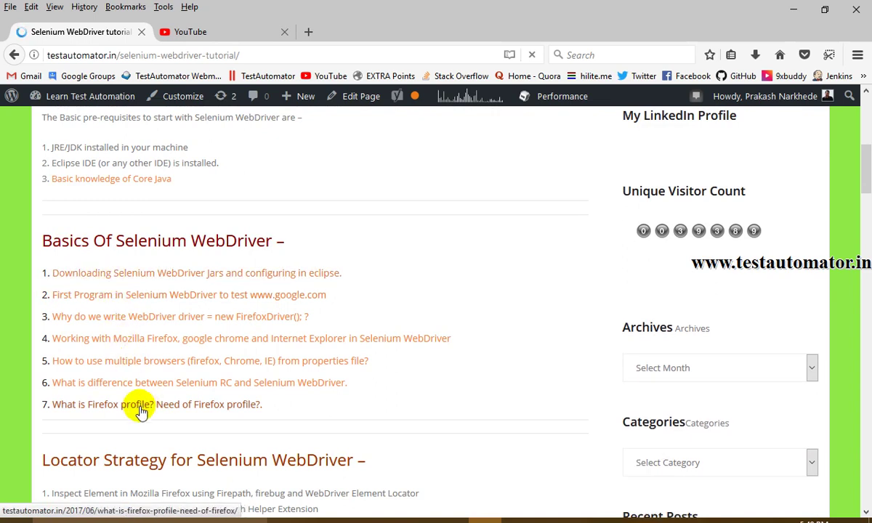
# Search YouTube for the tutorial author's name and open the channel's created playlists
pyautogui.click(217, 34)
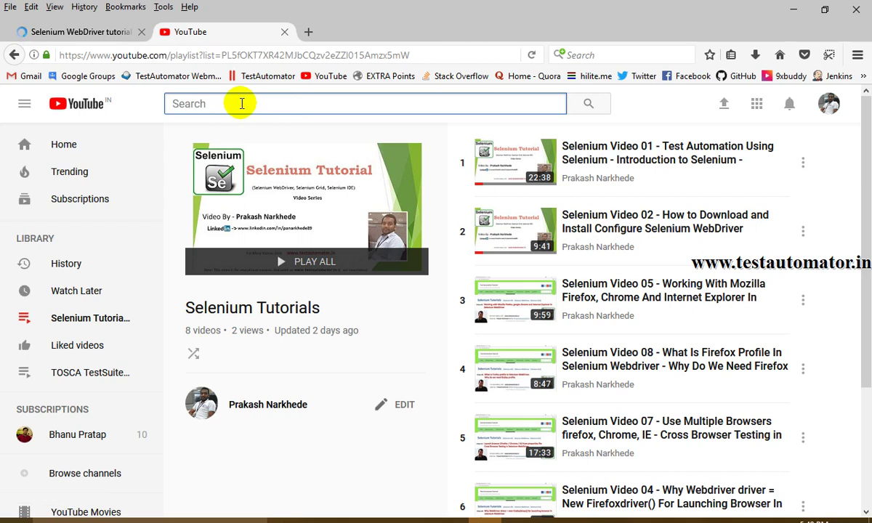
pyautogui.write('praka')
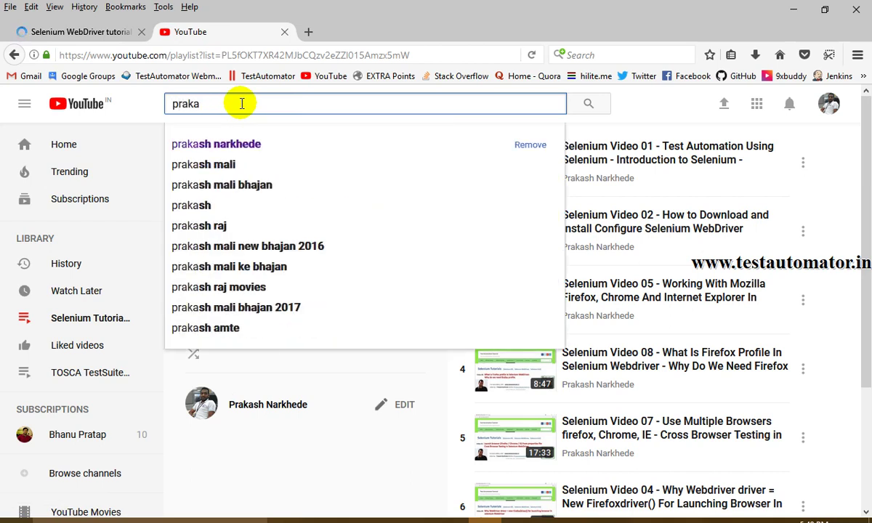
pyautogui.click(238, 145)
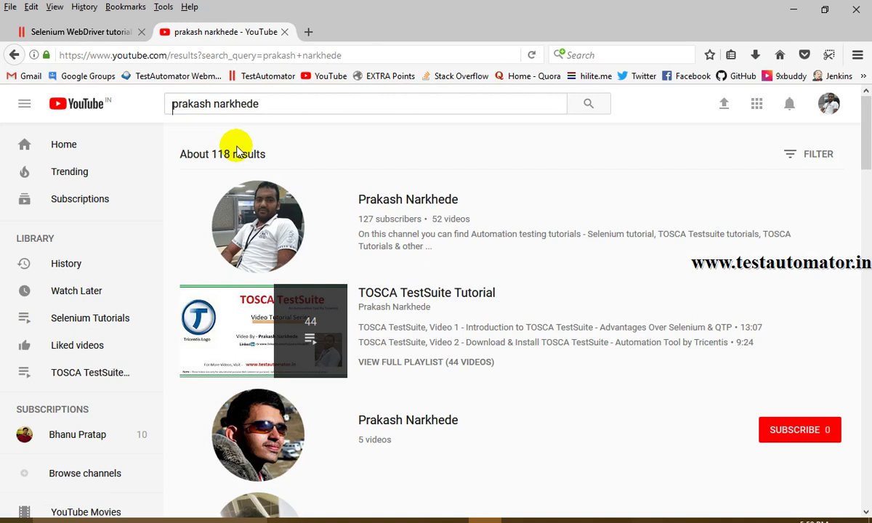
pyautogui.click(389, 202)
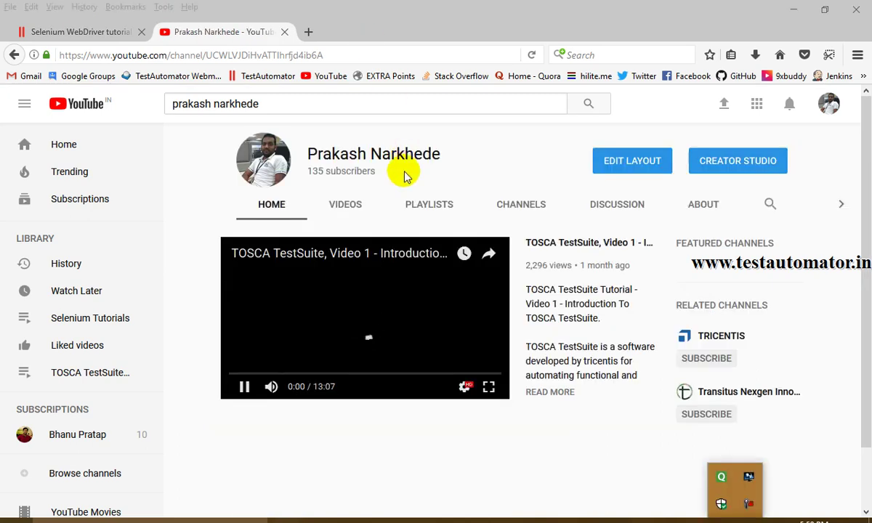
pyautogui.click(421, 206)
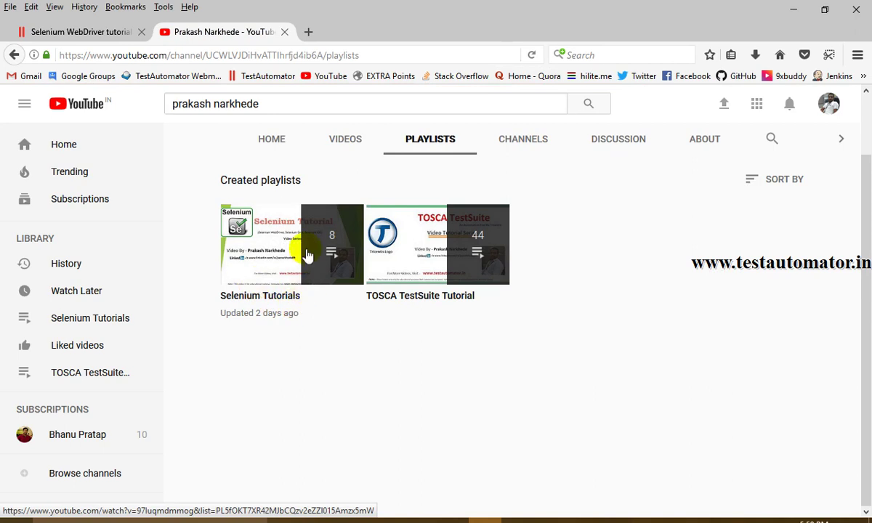
pyautogui.click(782, 10)
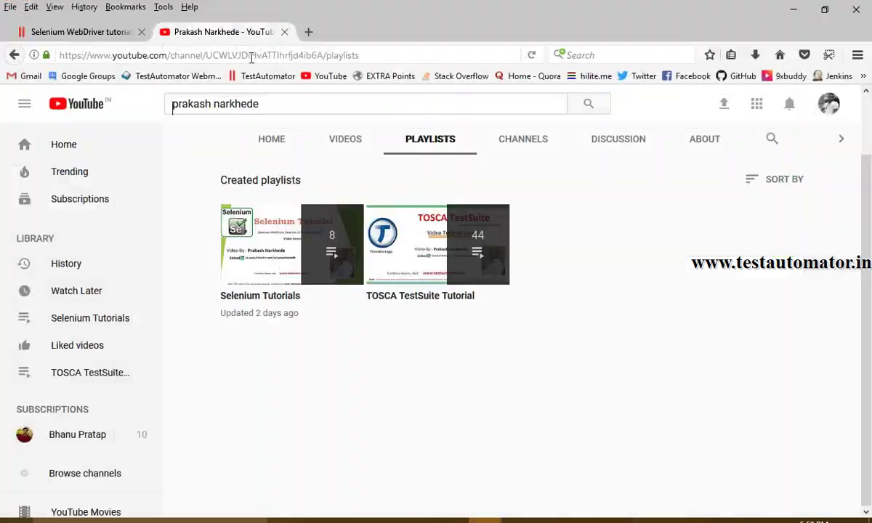
# Load demowebshop.tricentis.com in a new browser tab and open its Register page
pyautogui.click(306, 32)
pyautogui.write('demowebshop.tricentis.com/')
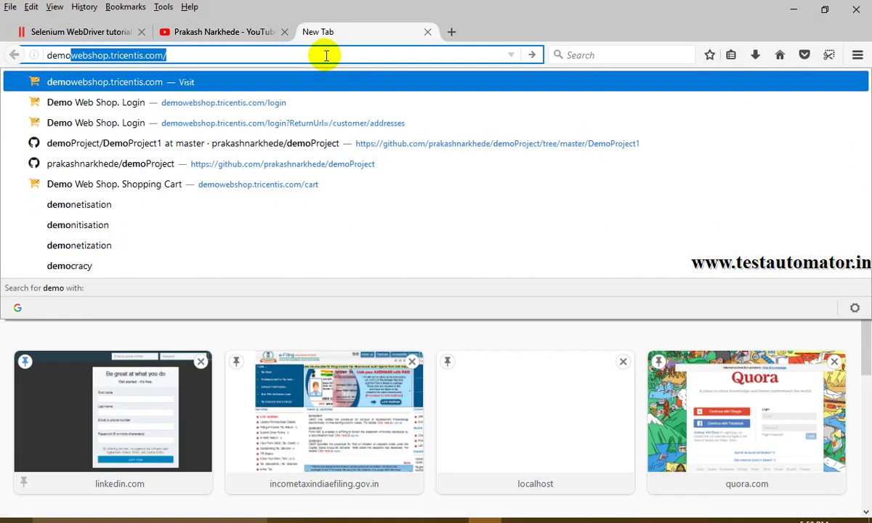
pyautogui.press('Return')
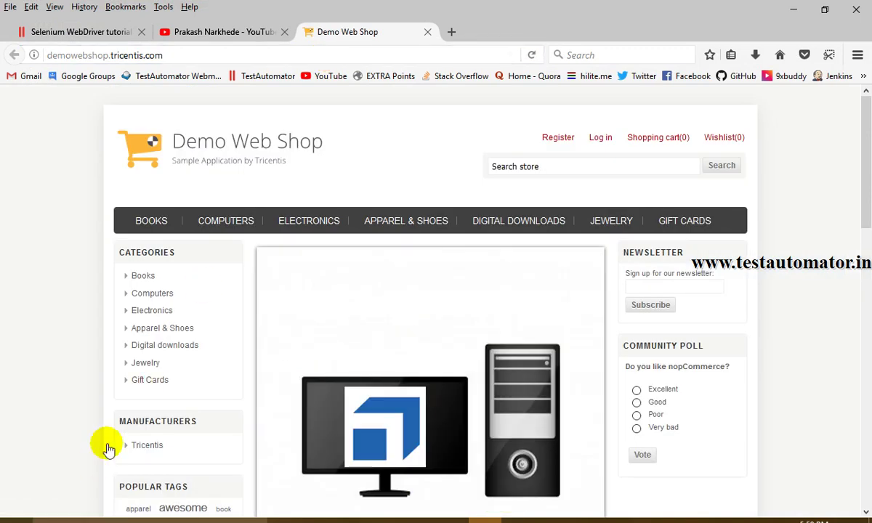
pyautogui.click(558, 138)
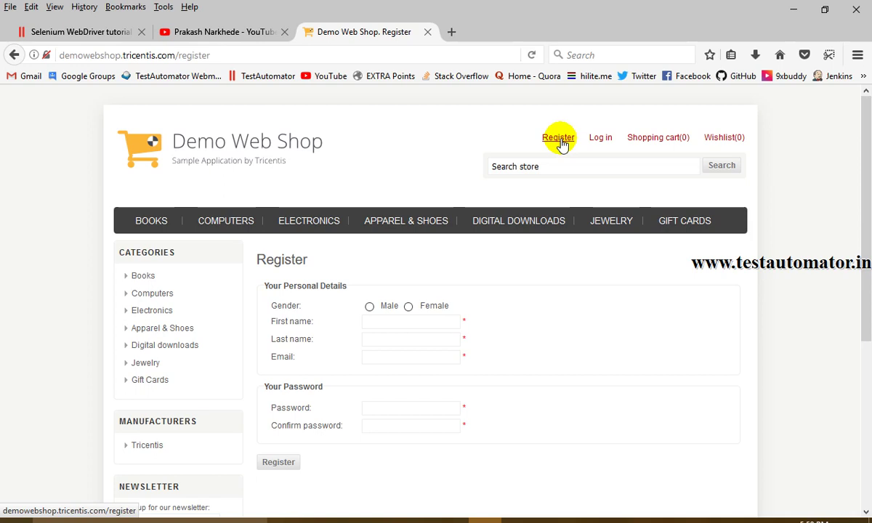
pyautogui.click(253, 171)
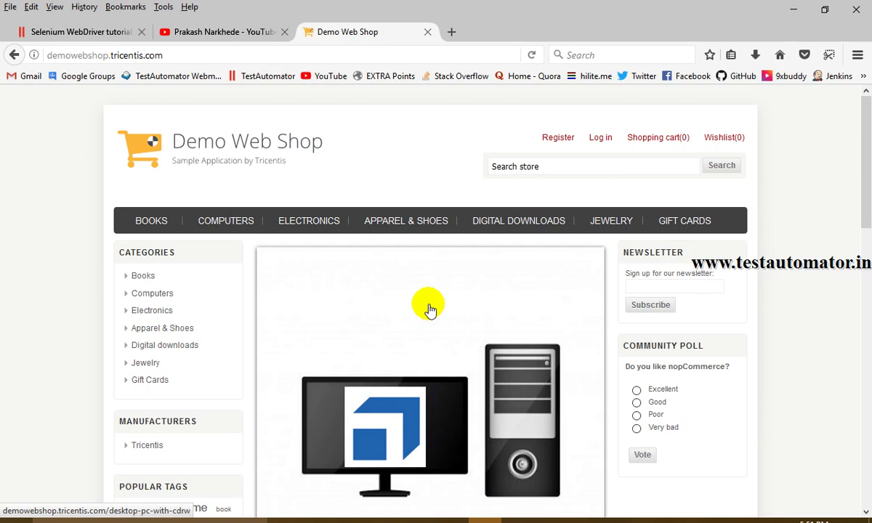
pyautogui.click(568, 142)
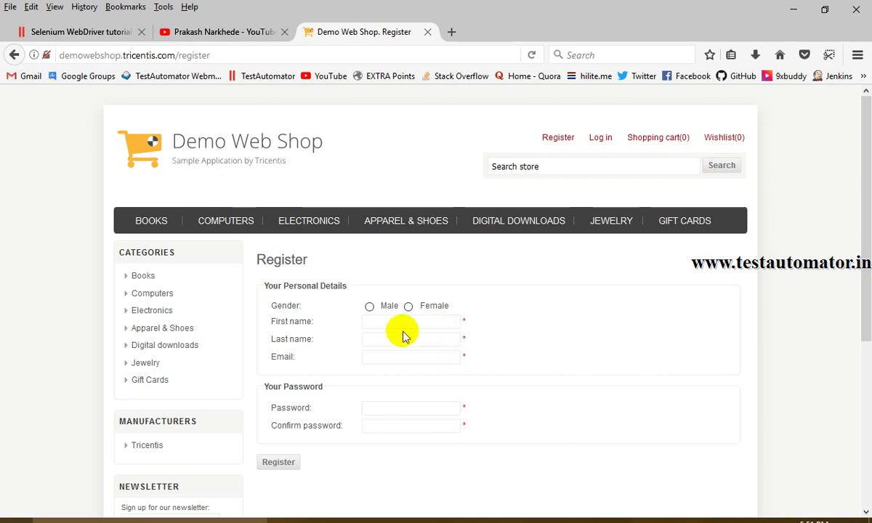
# Examine the registration form's gender, first name, last name and email controls and its Register button as elements to locate
pyautogui.click(376, 322)
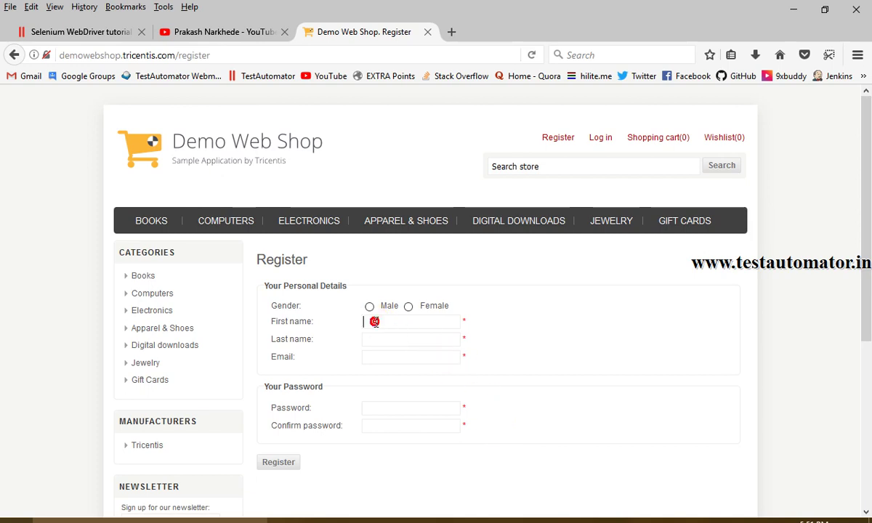
pyautogui.click(375, 336)
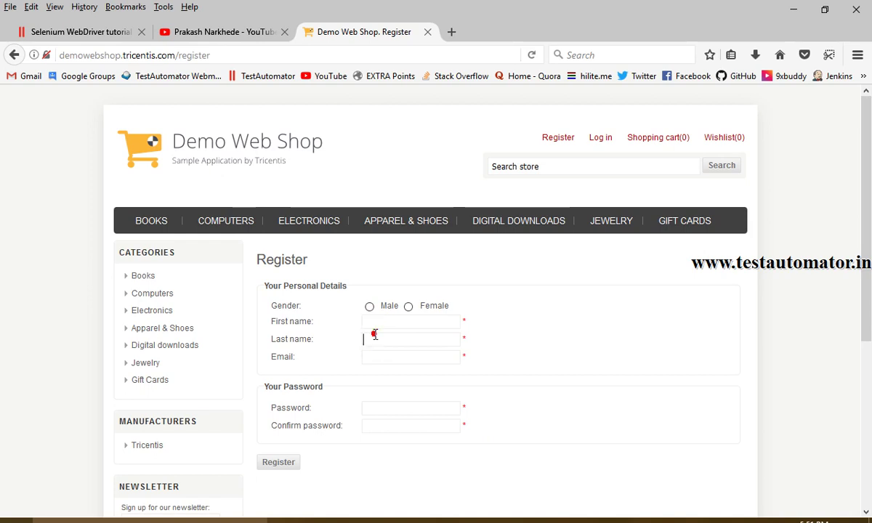
pyautogui.click(372, 359)
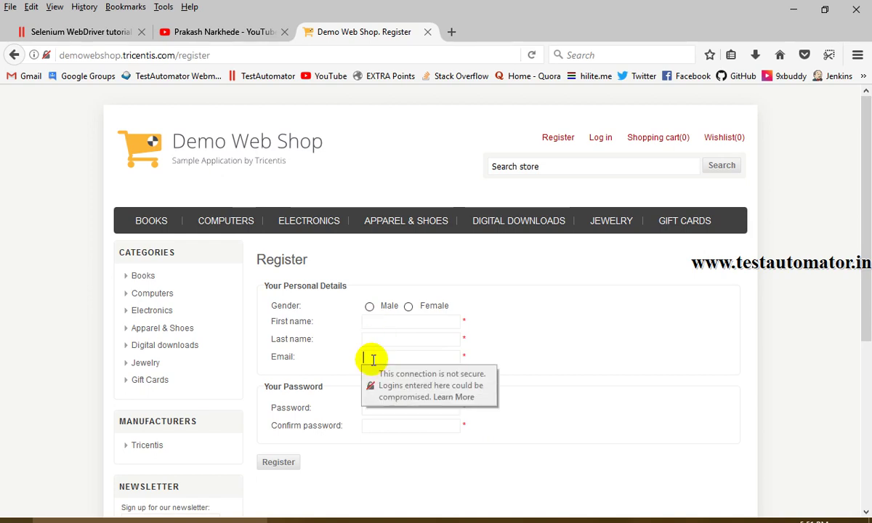
pyautogui.click(371, 322)
pyautogui.click(367, 337)
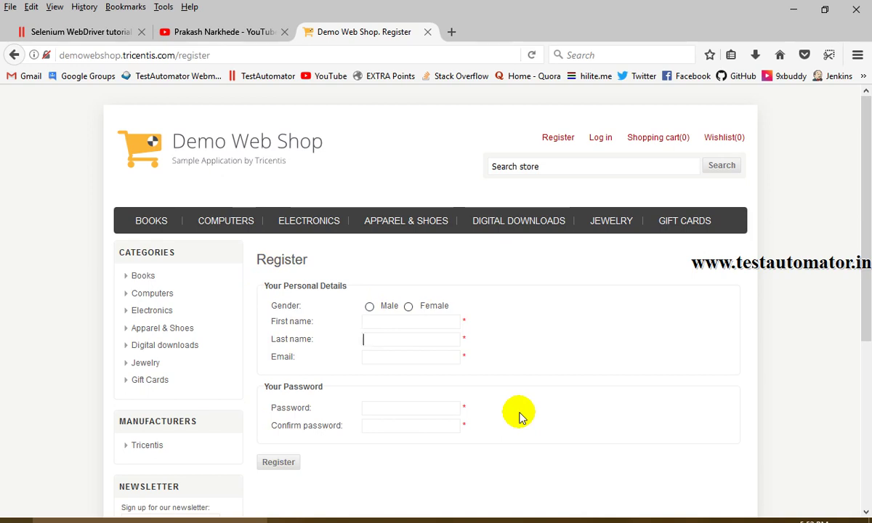
pyautogui.click(381, 325)
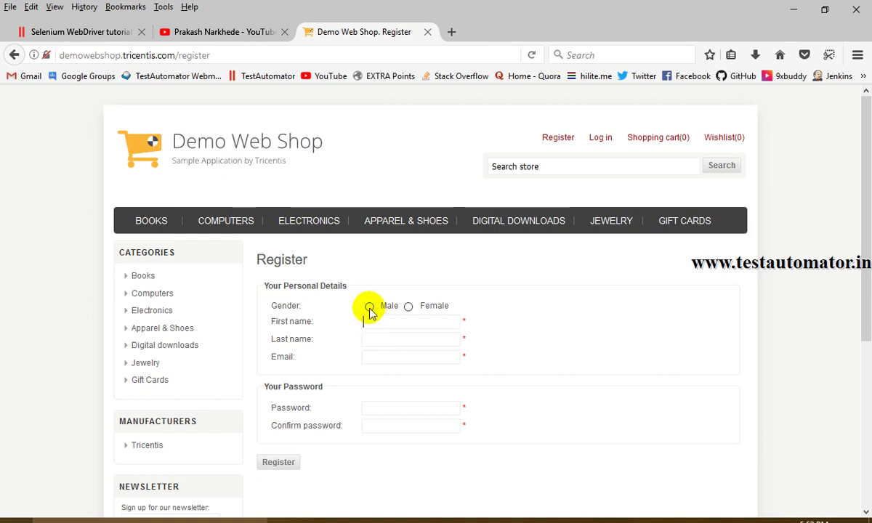
pyautogui.click(282, 466)
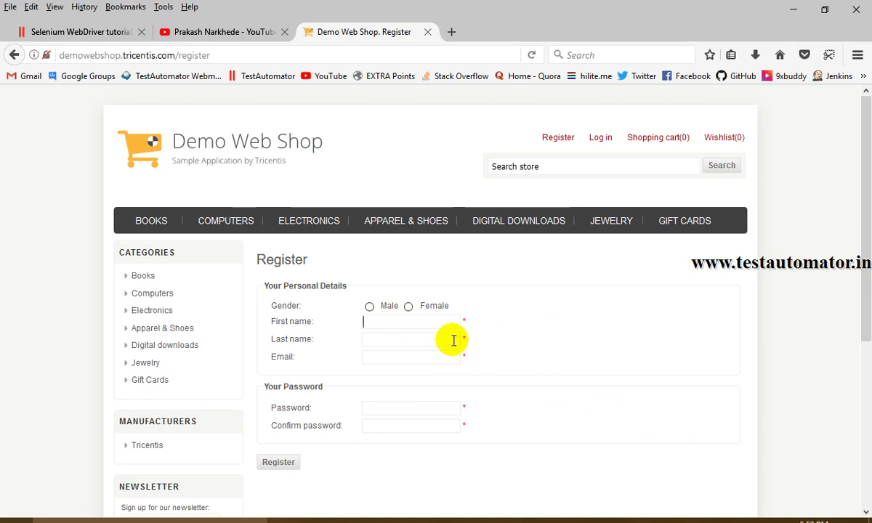
# Inspect the First name field's HTML in the browser's developer tools
pyautogui.rightClick(430, 323)
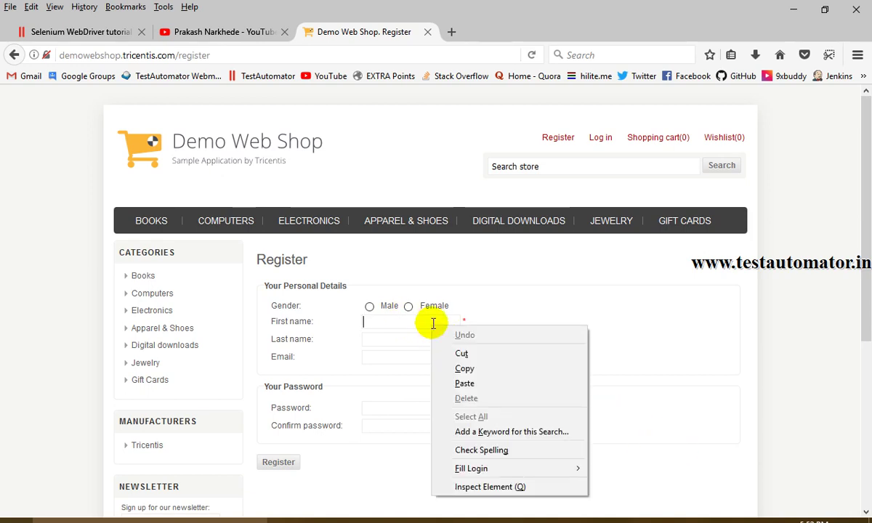
pyautogui.click(548, 488)
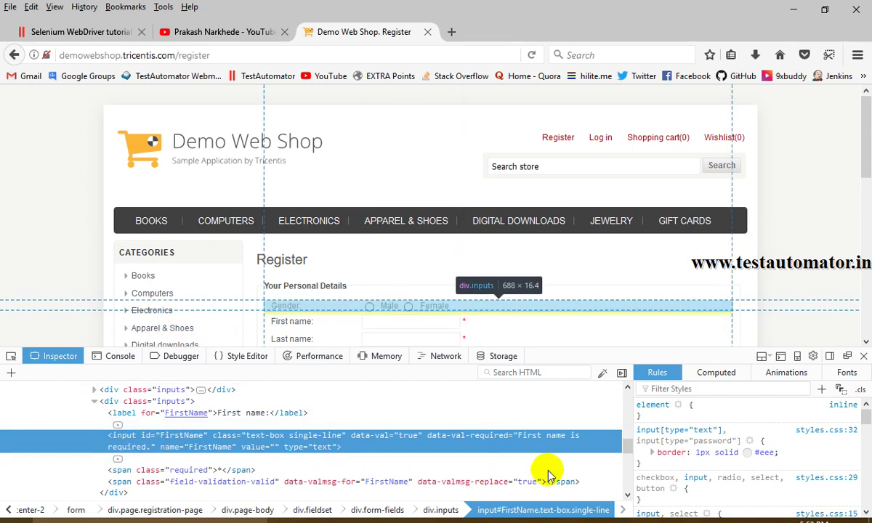
# Switch to PowerPoint and show slide 2 describing Firebug, Firepath and WebDriver Element Locator
pyautogui.hotkey('alt', 'Tab')
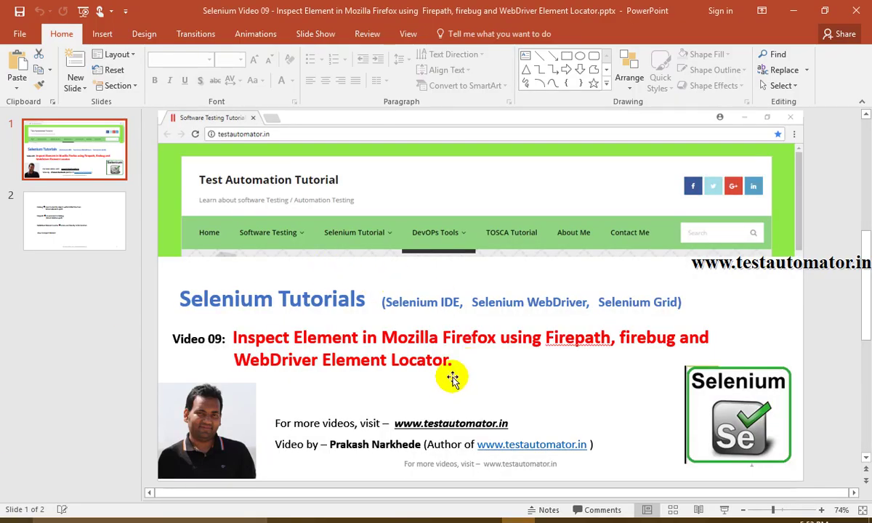
pyautogui.click(655, 341)
pyautogui.click(560, 338)
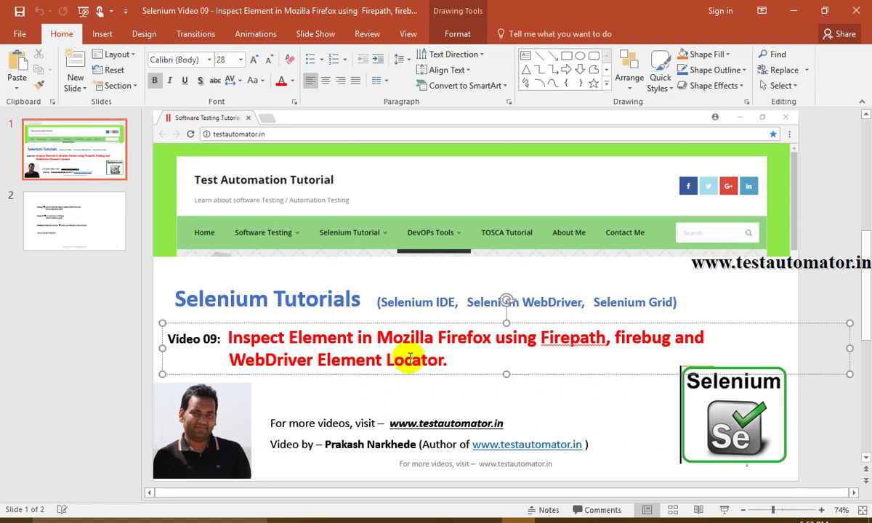
pyautogui.click(29, 209)
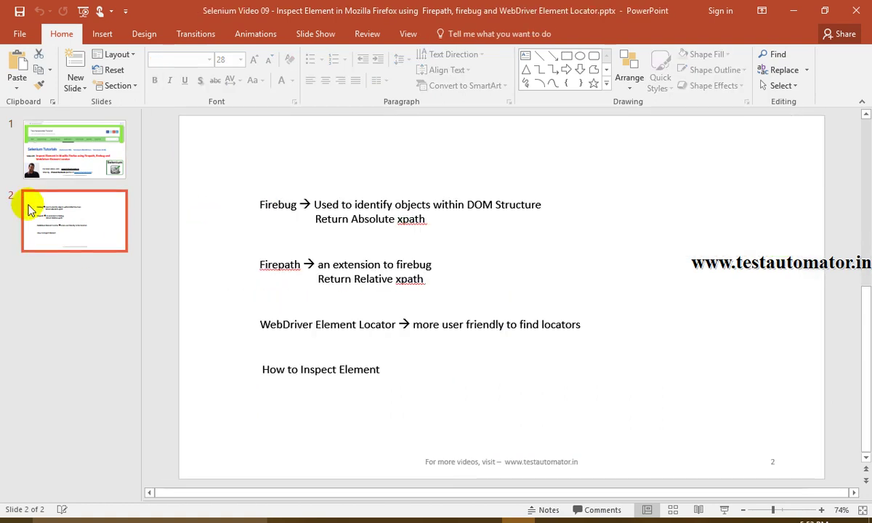
pyautogui.click(92, 323)
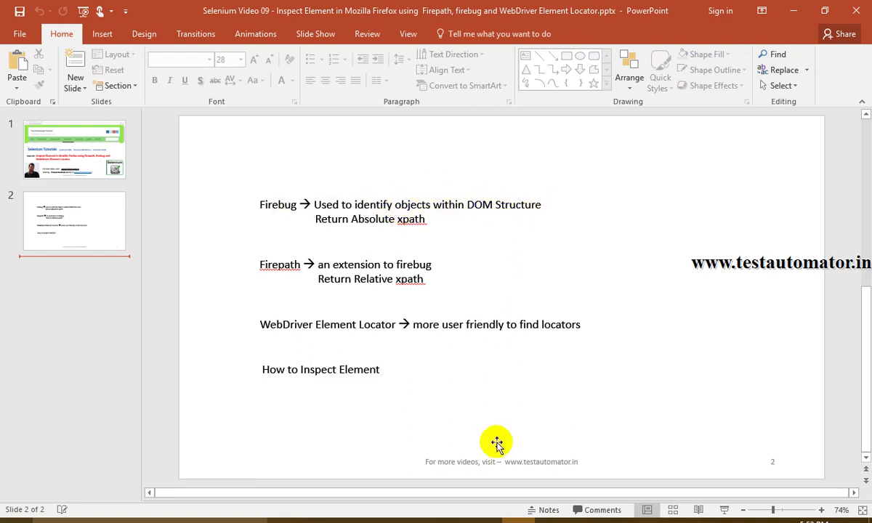
# Compare the inspected First name markup in Firefox with the Firebug description on the PowerPoint slide
pyautogui.click(494, 517)
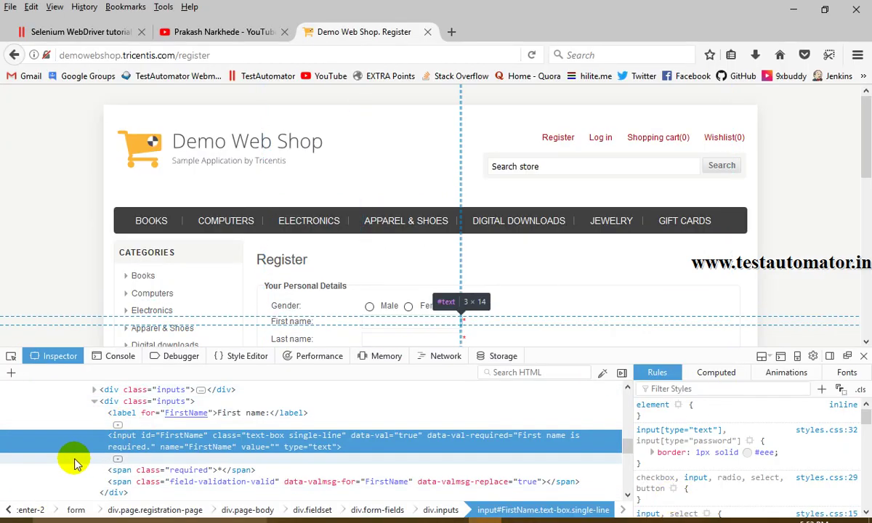
pyautogui.hotkey('alt', 'Tab')
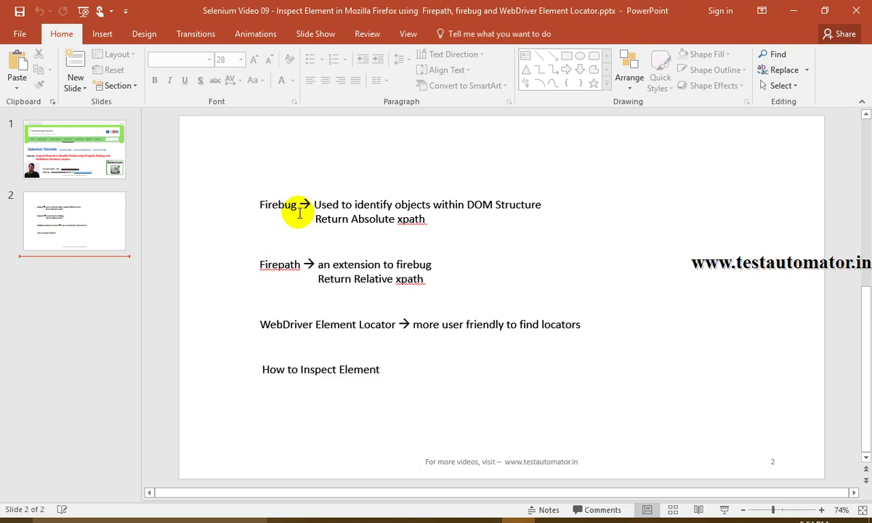
pyautogui.hotkey('alt', 'Tab')
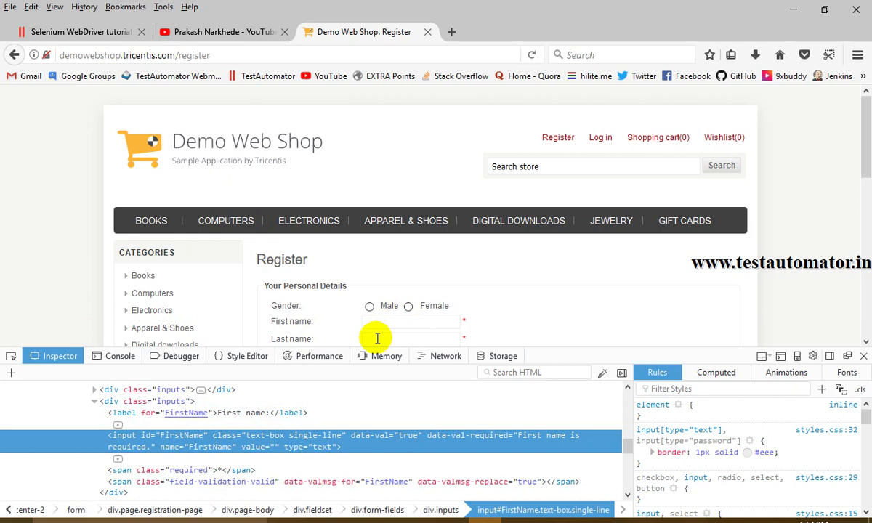
pyautogui.hotkey('alt', 'Tab')
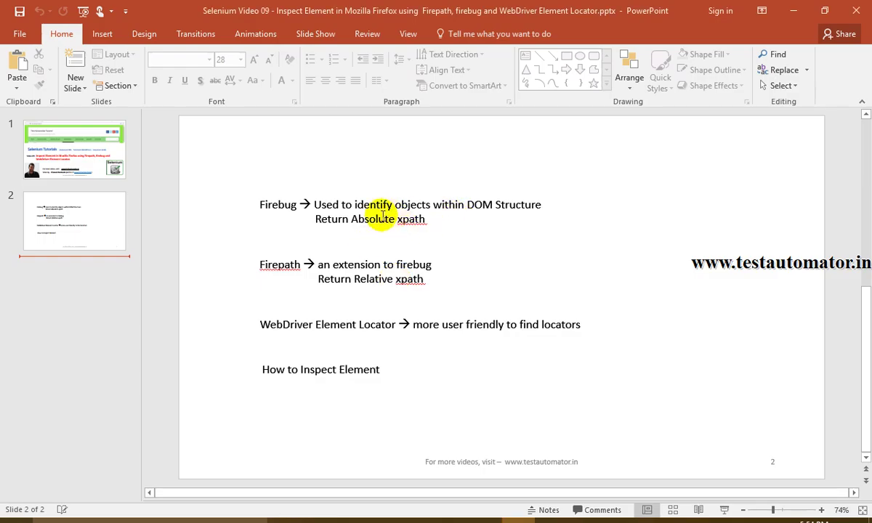
# Switch back to Firefox and open the Add-ons Manager in a new tab
pyautogui.hotkey('alt', 'Tab')
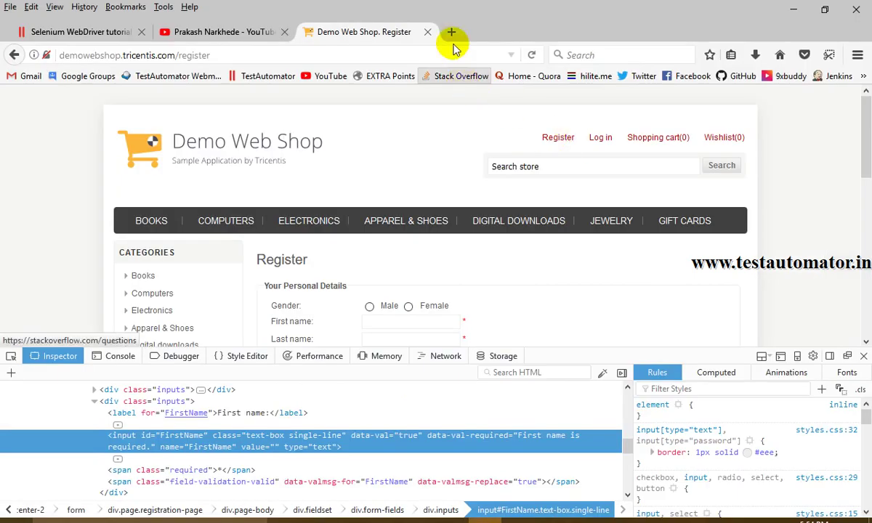
pyautogui.click(451, 31)
pyautogui.click(858, 56)
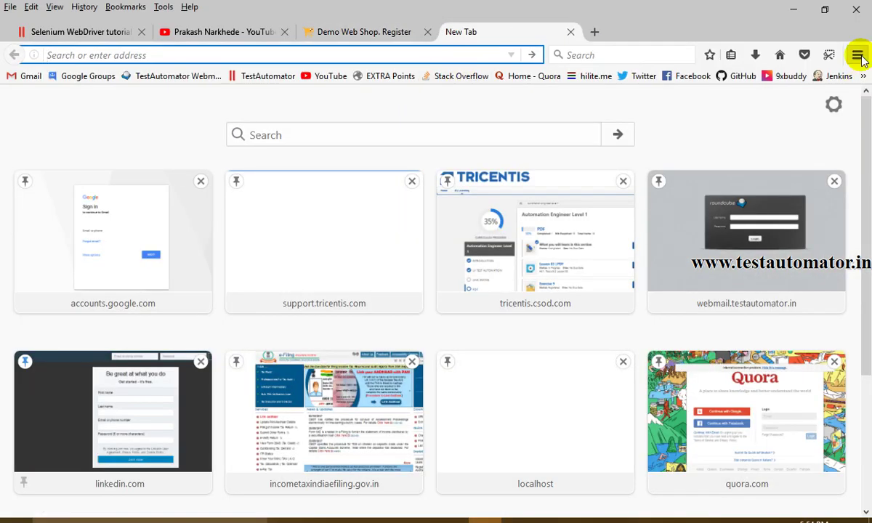
pyautogui.click(810, 250)
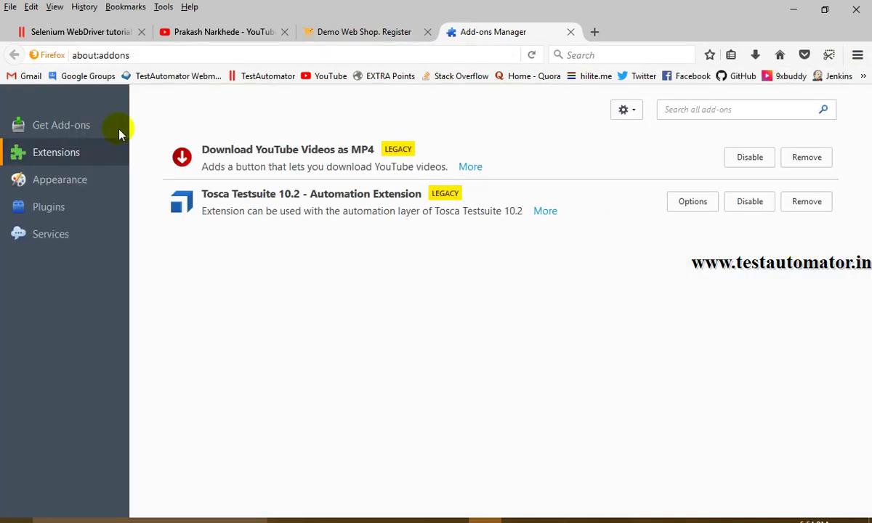
# Search the available add-ons for firebug and install Firebug
pyautogui.click(70, 137)
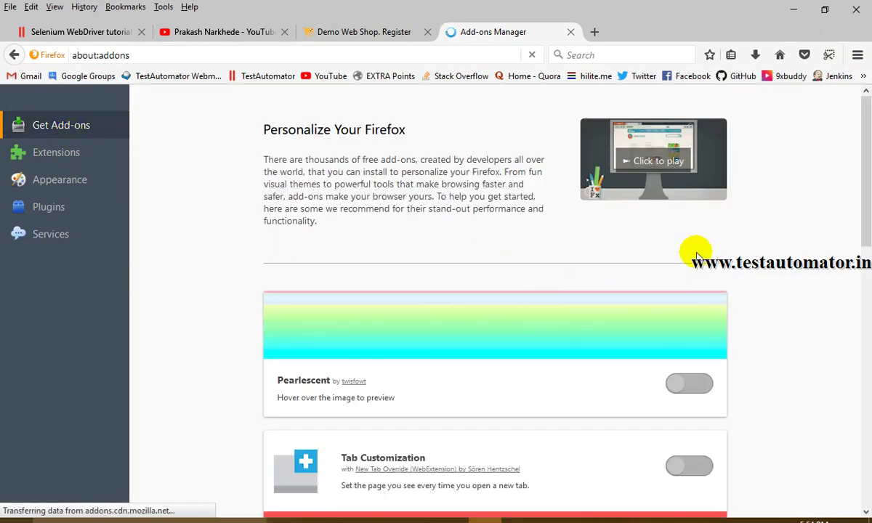
pyautogui.click(65, 153)
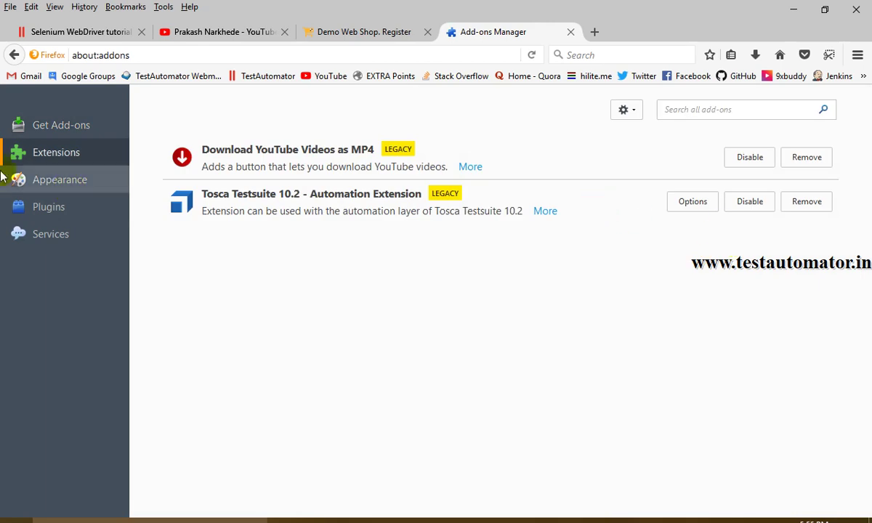
pyautogui.click(699, 112)
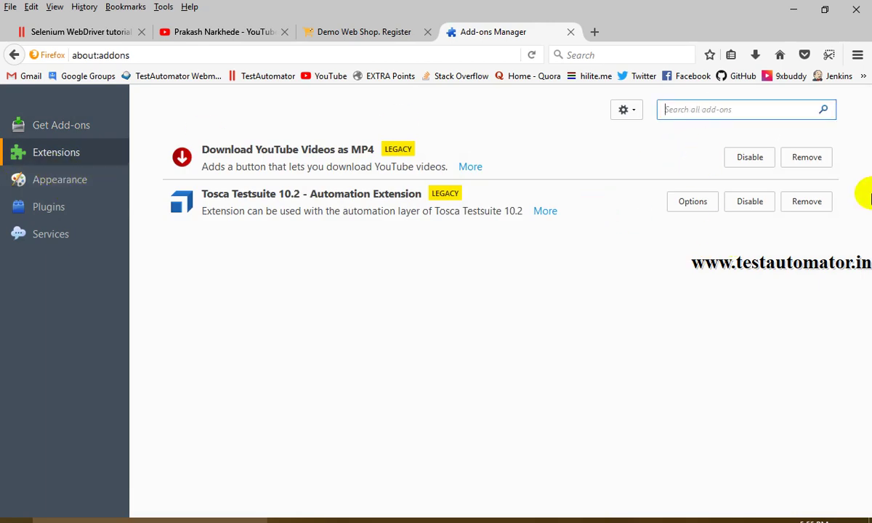
pyautogui.write('firebug')
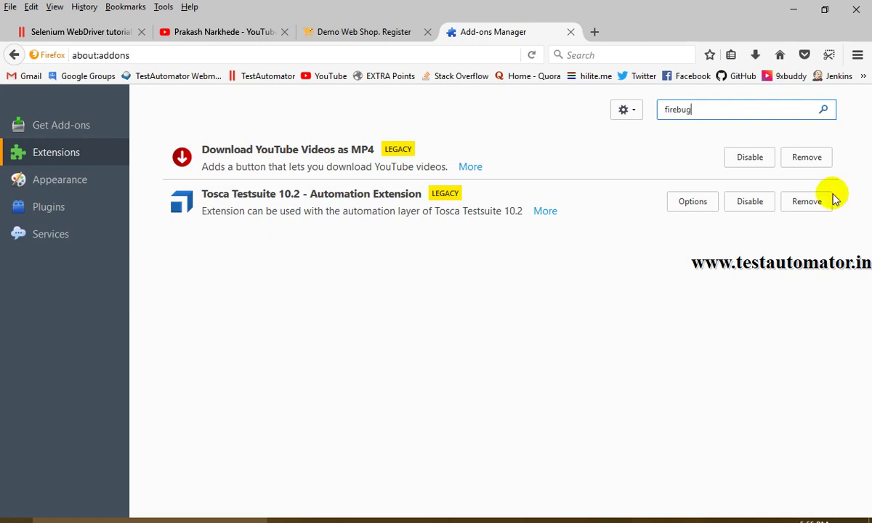
pyautogui.click(823, 111)
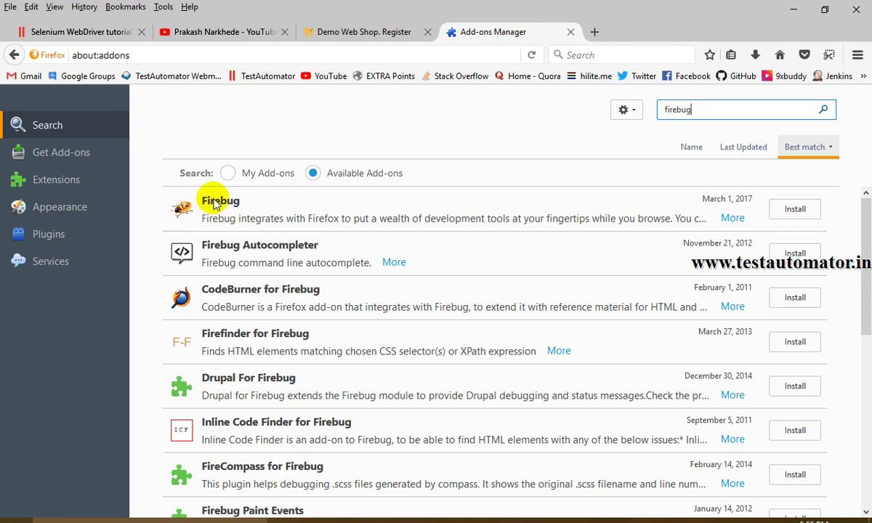
pyautogui.click(785, 217)
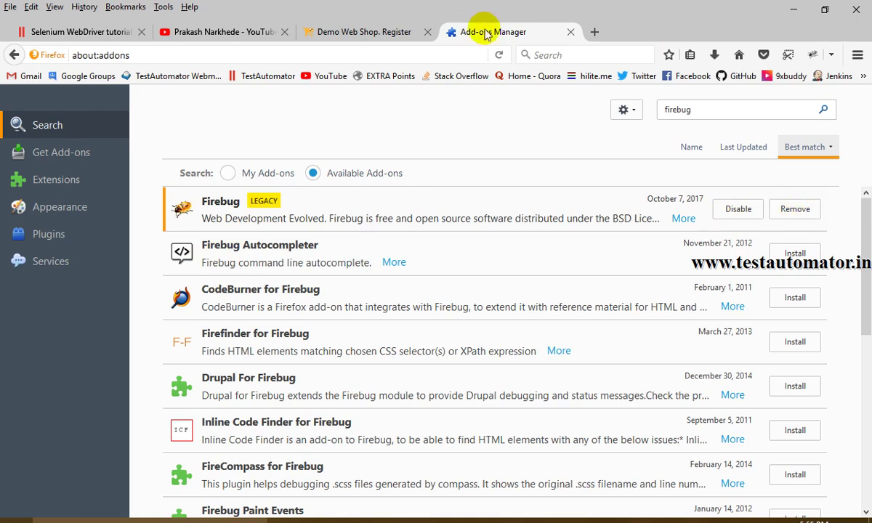
# Reload the Demo Web Shop register page and close its developer tools
pyautogui.click(399, 32)
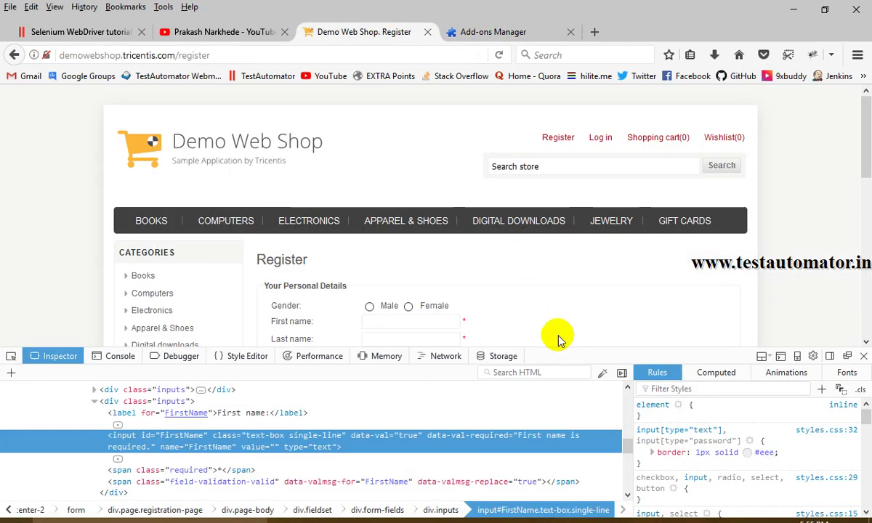
pyautogui.press('F5')
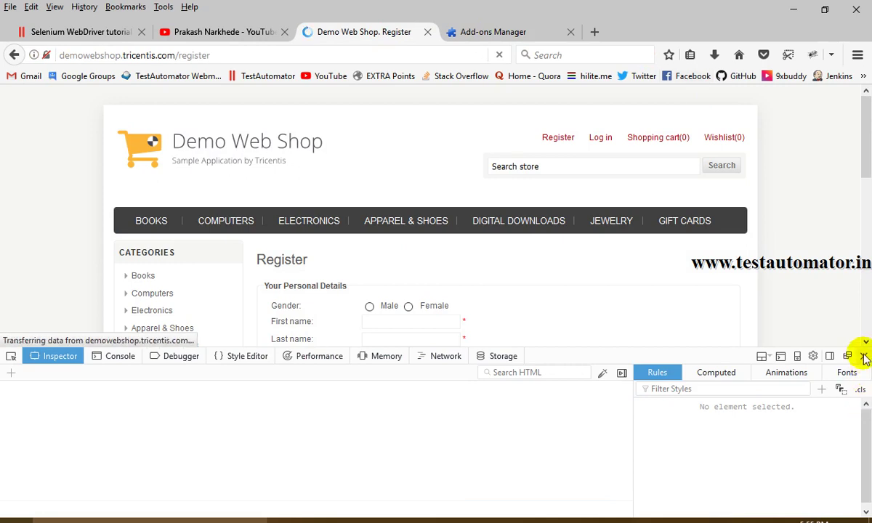
pyautogui.click(864, 357)
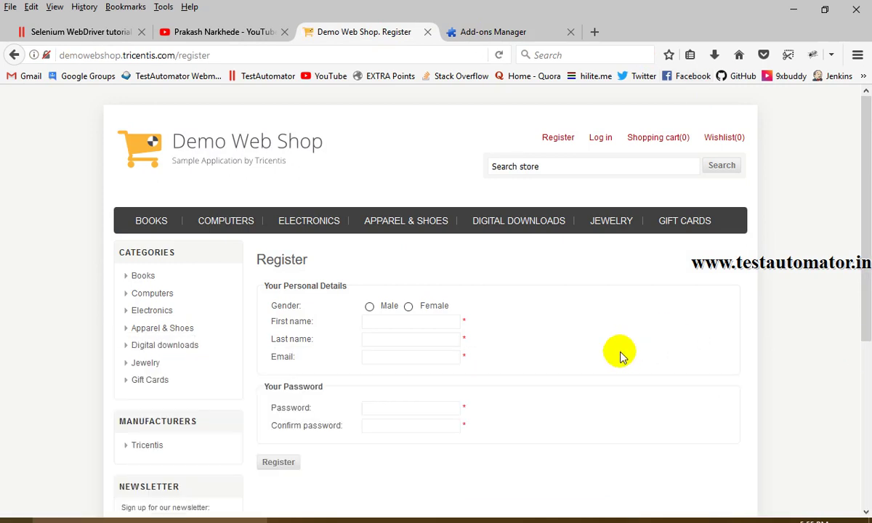
# Inspect the First name field with Firebug and enlarge the Firebug pane to show more of the markup
pyautogui.rightClick(405, 325)
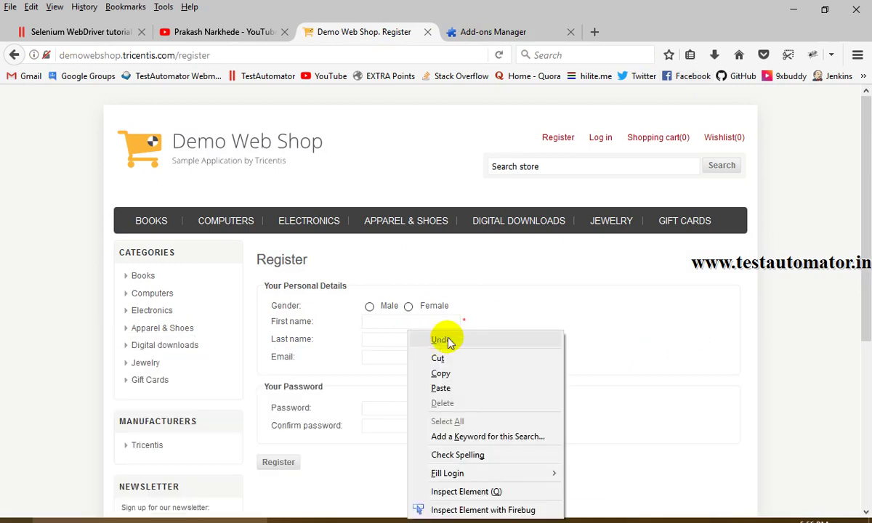
pyautogui.click(656, 344)
pyautogui.scroll(-2, 445, 227)
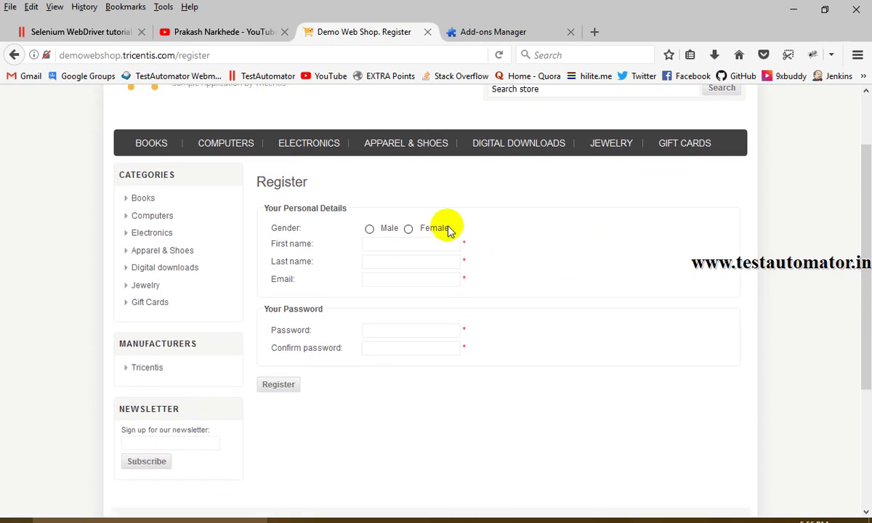
pyautogui.rightClick(410, 244)
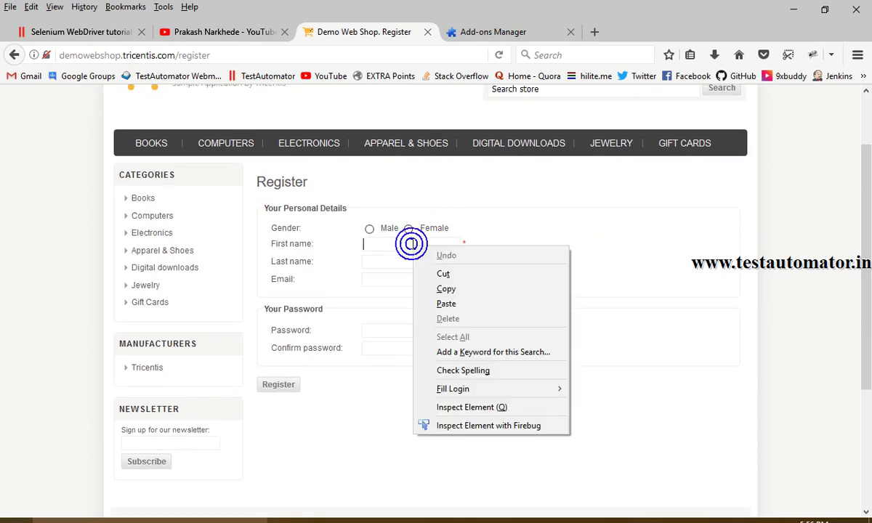
pyautogui.click(452, 427)
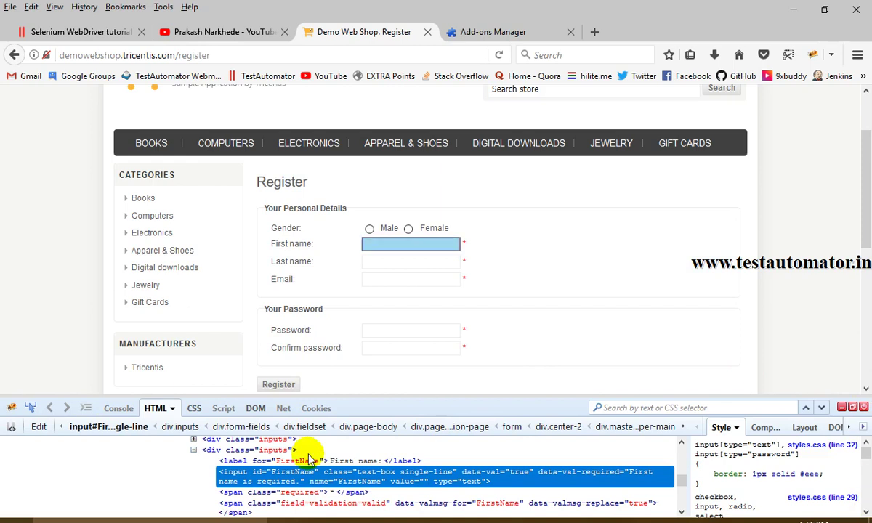
pyautogui.moveTo(350, 398); pyautogui.dragTo(343, 370)
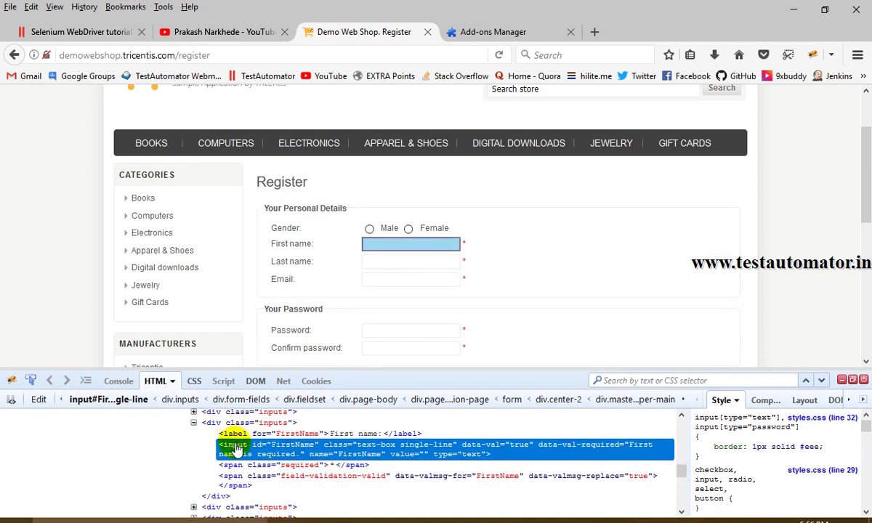
# Examine the copy options for the First name input in Firebug's HTML view, including Copy XPath
pyautogui.rightClick(284, 446)
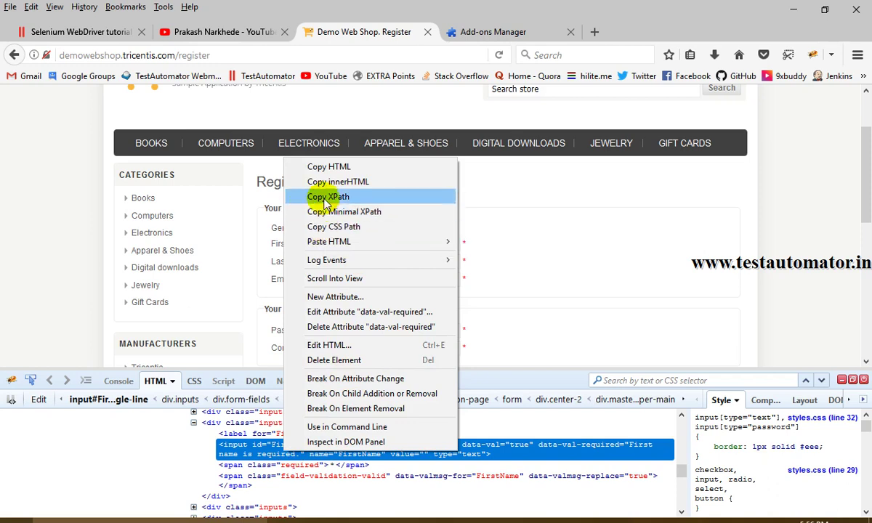
pyautogui.moveTo(344, 246)
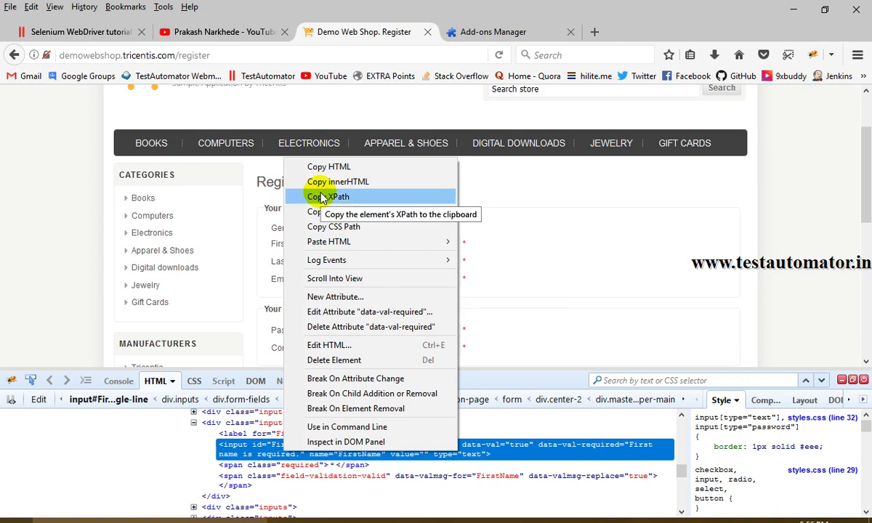
pyautogui.click(436, 226)
pyautogui.click(394, 246)
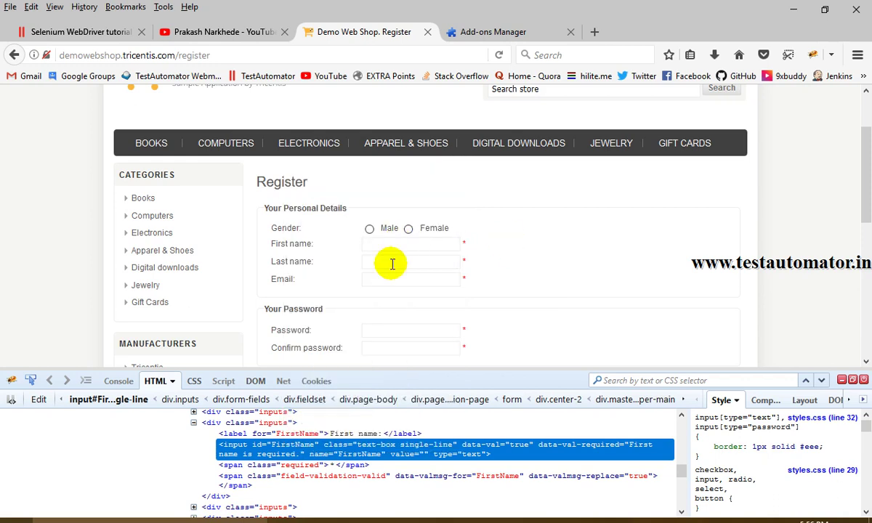
pyautogui.click(391, 261)
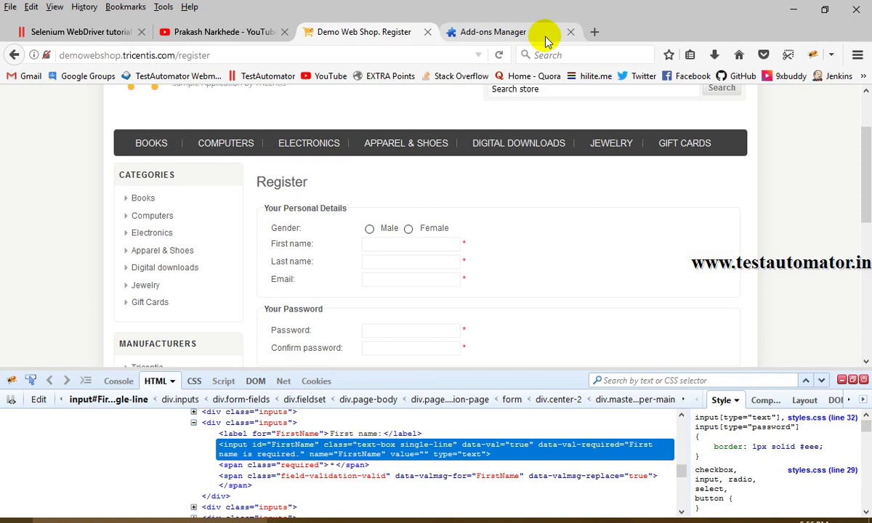
# Search the available add-ons for firepath, install FirePath and restart Firefox
pyautogui.click(492, 32)
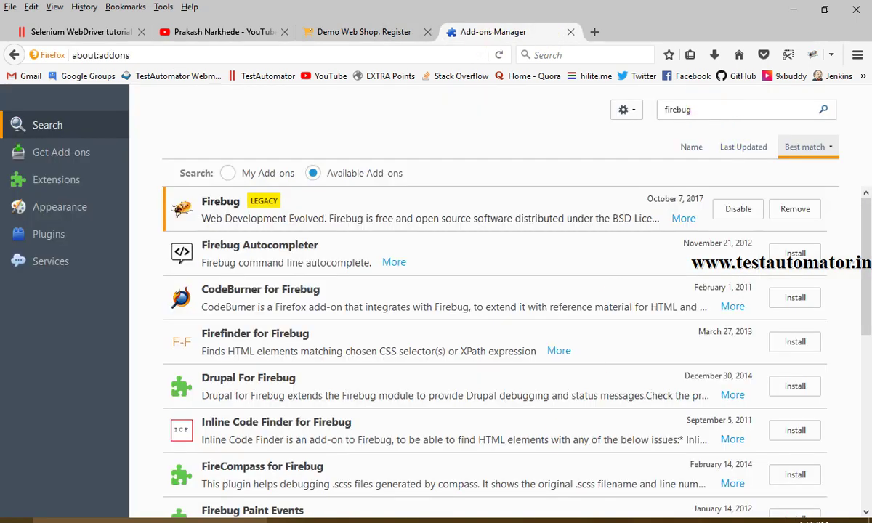
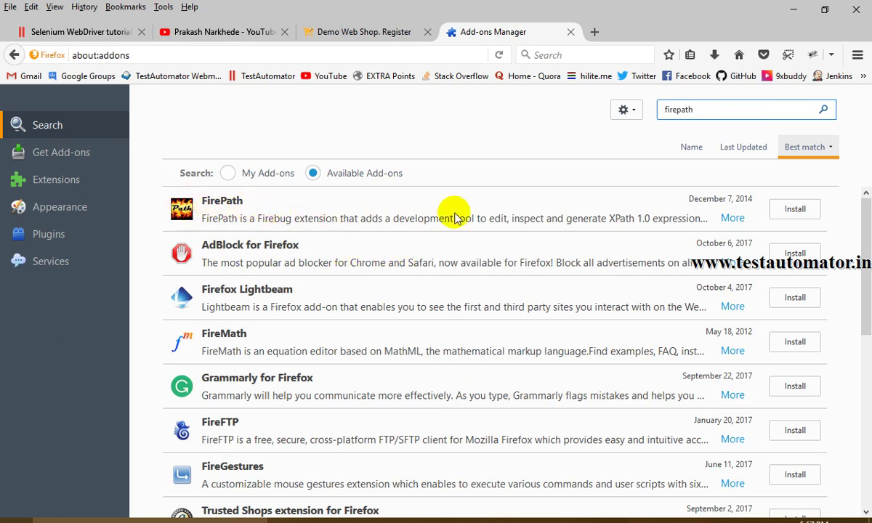
pyautogui.click(795, 216)
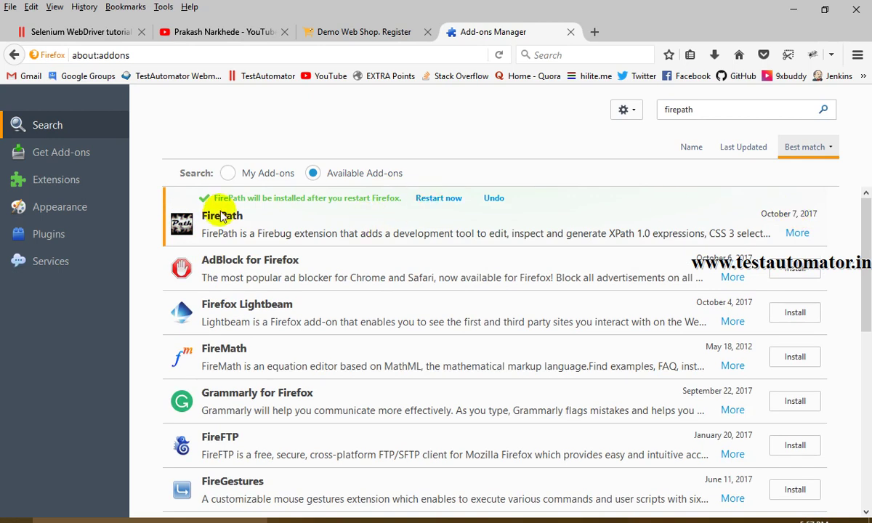
pyautogui.click(436, 199)
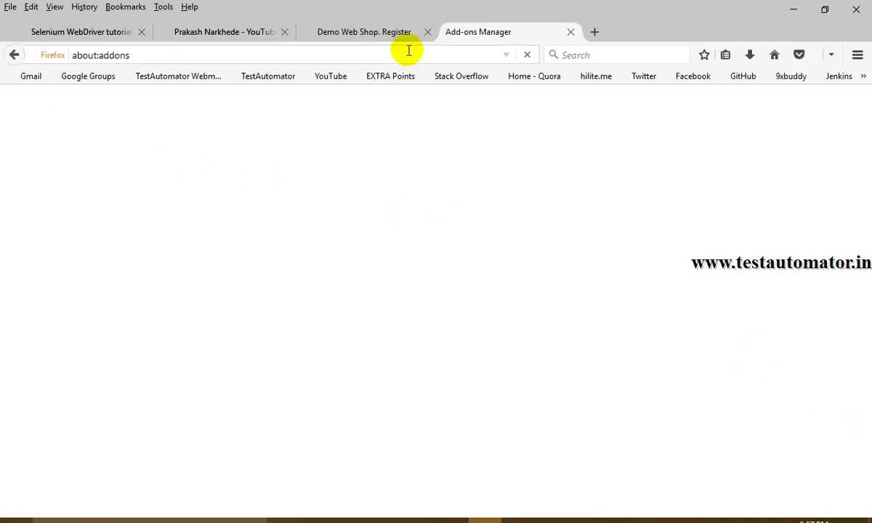
# Open Firebug on the First name field of the Demo Web Shop register page and show its FirePath view
pyautogui.click(365, 33)
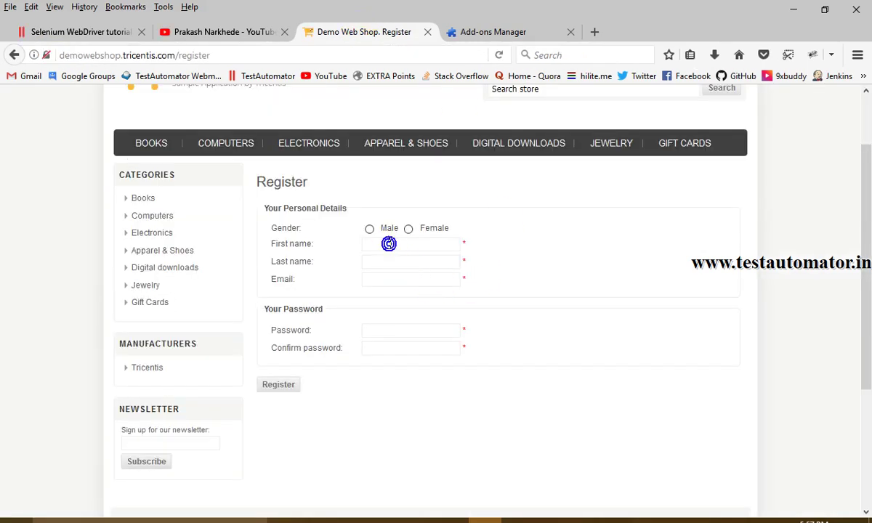
pyautogui.rightClick(390, 244)
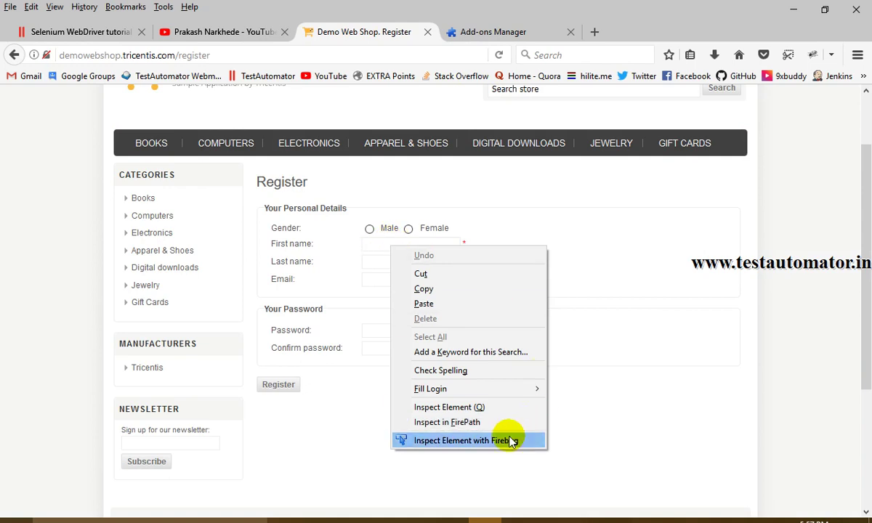
pyautogui.click(442, 445)
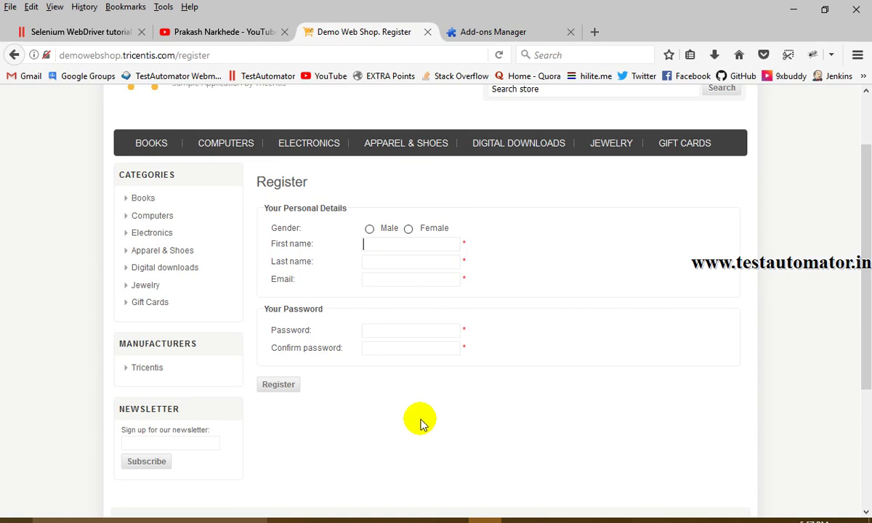
pyautogui.click(358, 383)
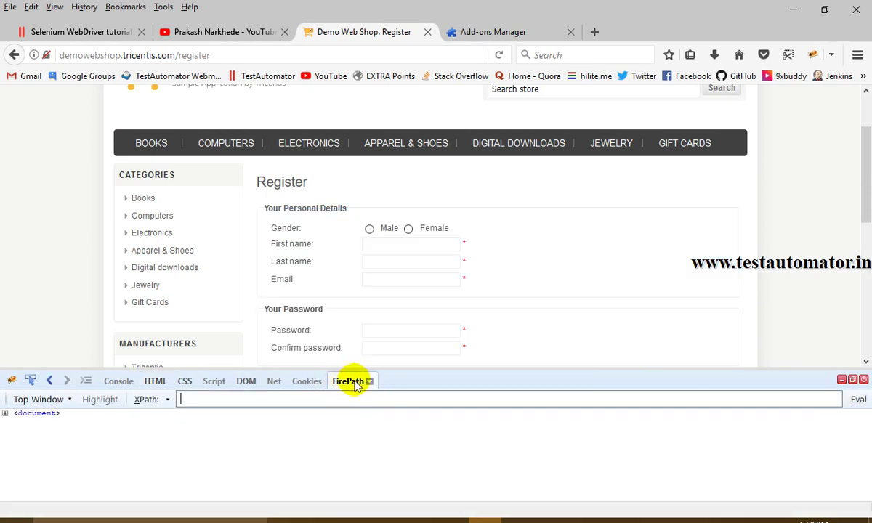
# Pick the First name field with the element inspector to generate its XPath in FirePath
pyautogui.click(29, 380)
pyautogui.click(376, 241)
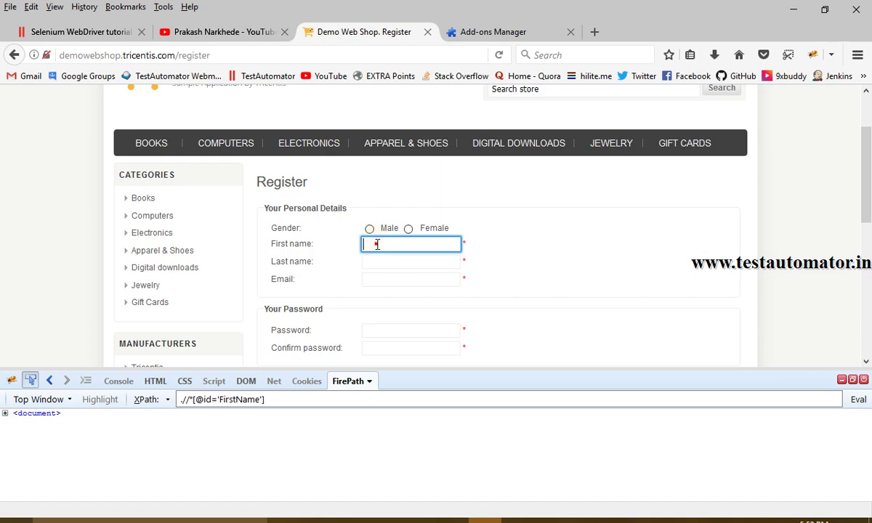
pyautogui.click(376, 242)
# Examine the First name field's generated XPath and the FirePath options, including Generate absolute XPath
pyautogui.moveTo(266, 399); pyautogui.dragTo(185, 402)
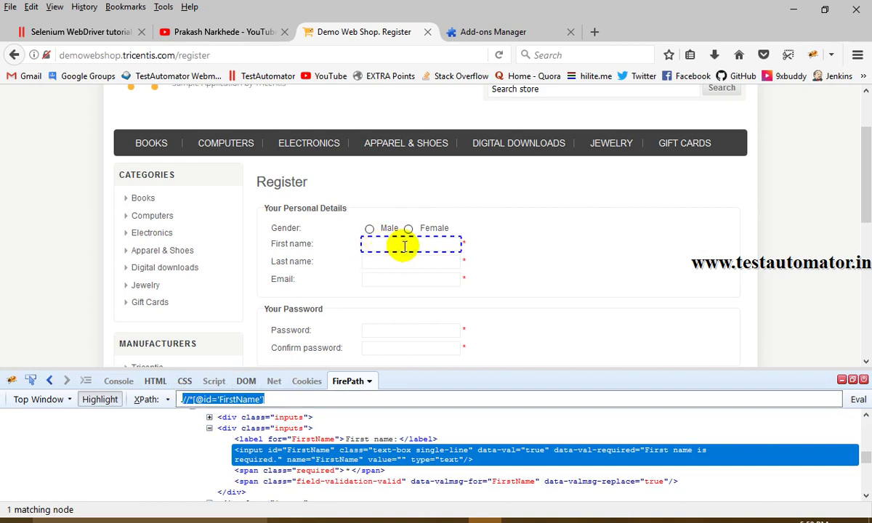
pyautogui.click(479, 267)
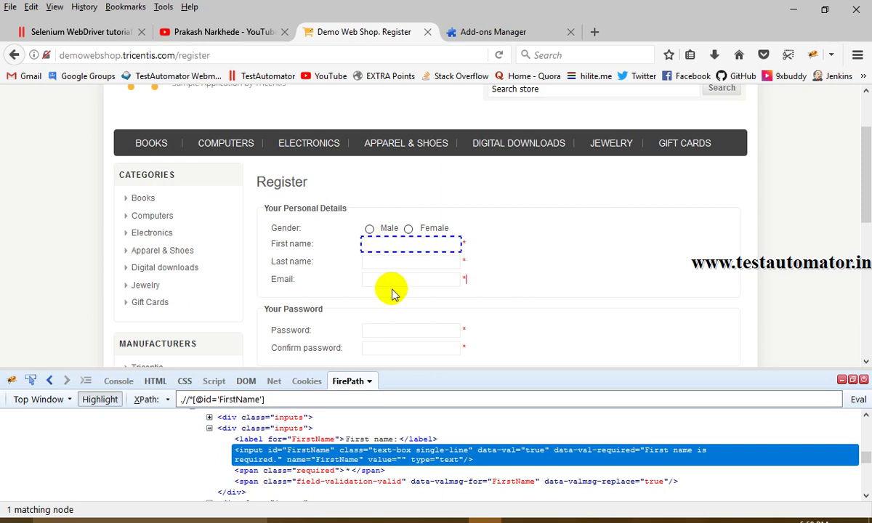
pyautogui.click(517, 250)
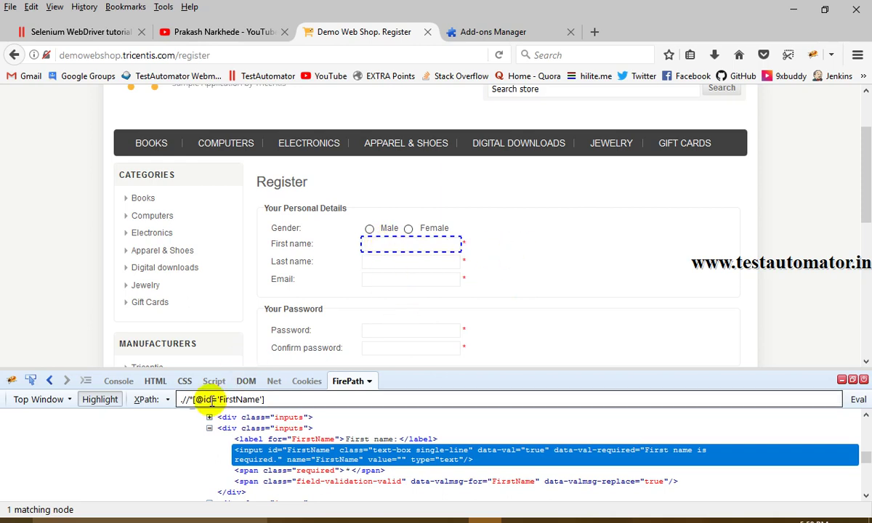
pyautogui.moveTo(275, 399); pyautogui.dragTo(185, 402)
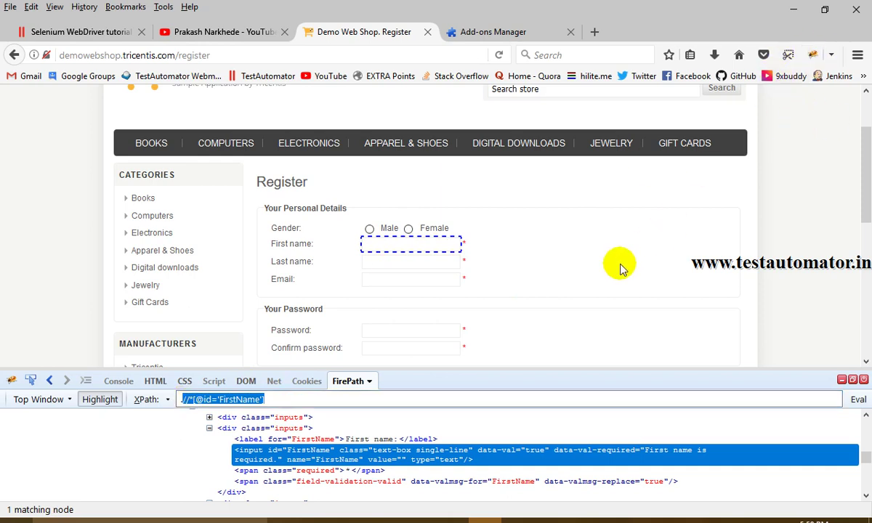
pyautogui.click(369, 382)
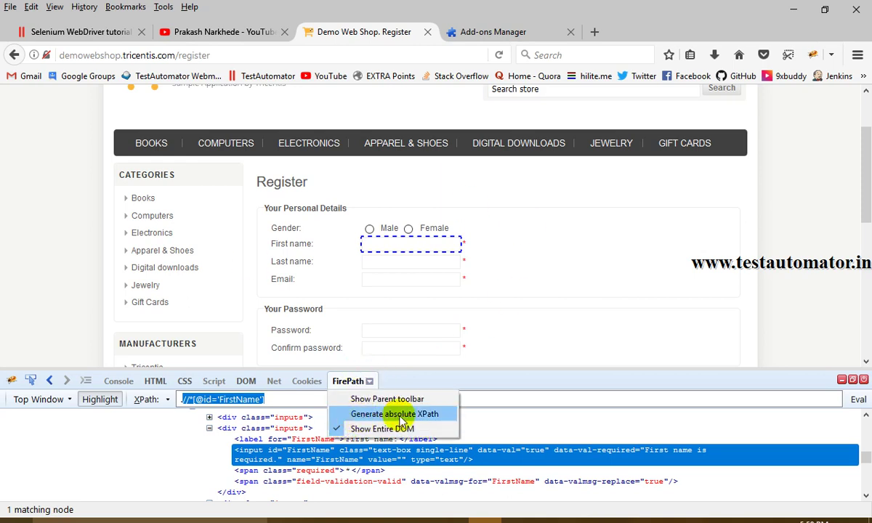
pyautogui.click(506, 265)
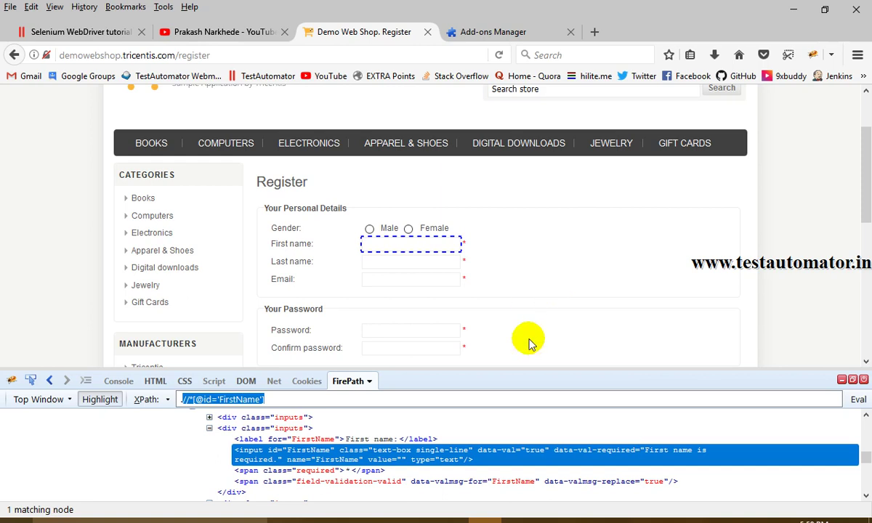
# Switch to PowerPoint to review the WebDriver Element Locator description on slide 2, and return to Firefox
pyautogui.click(486, 519)
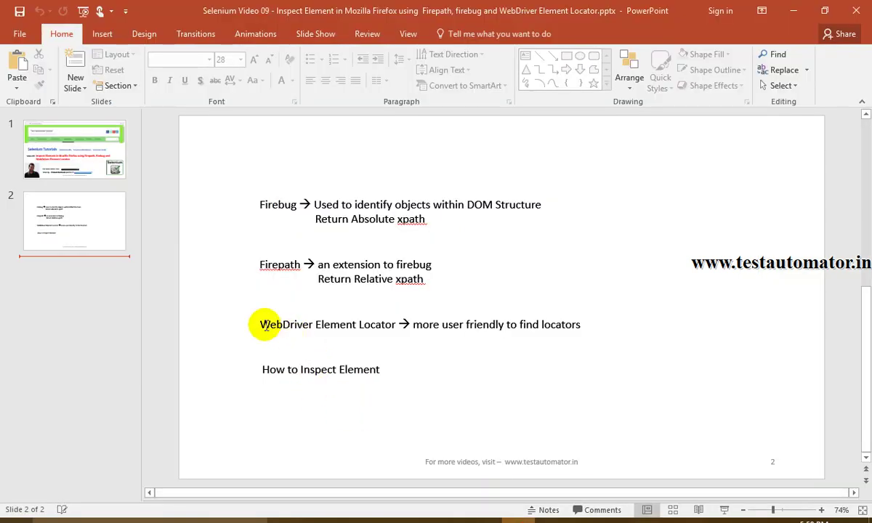
pyautogui.hotkey('alt', 'Tab')
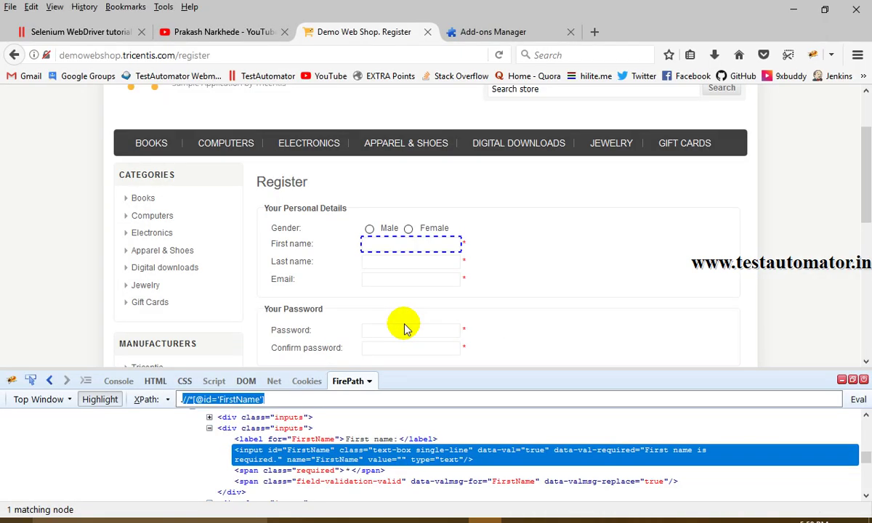
# Check the inspection options available for the First name field, then consult slide 2 in PowerPoint and return to Firefox
pyautogui.rightClick(435, 243)
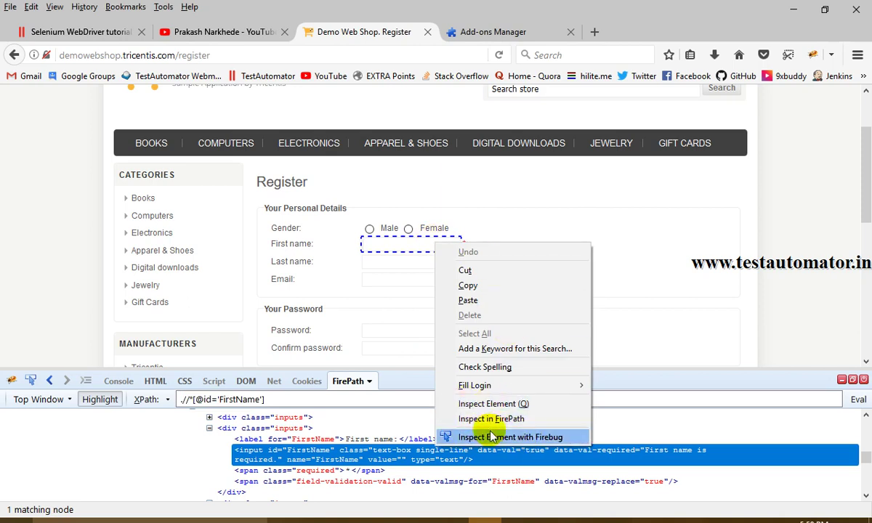
pyautogui.click(629, 220)
pyautogui.hotkey('alt', 'Tab')
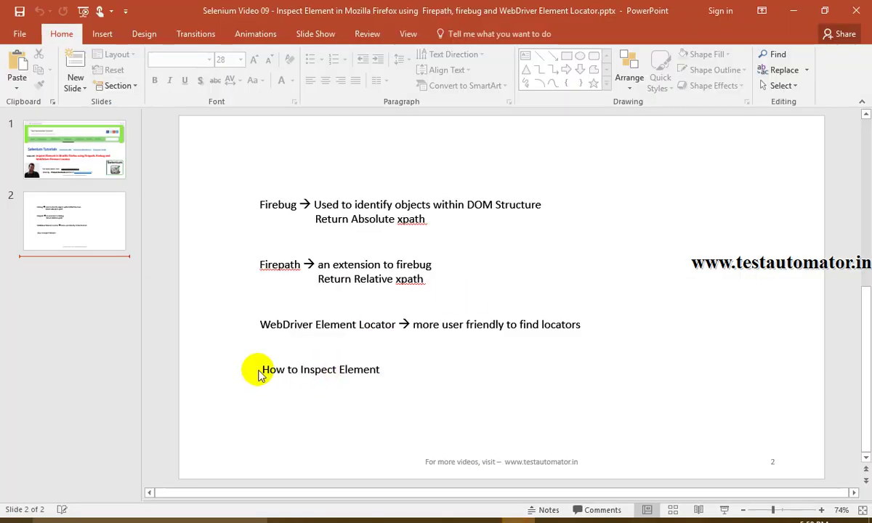
pyautogui.hotkey('alt', 'Tab')
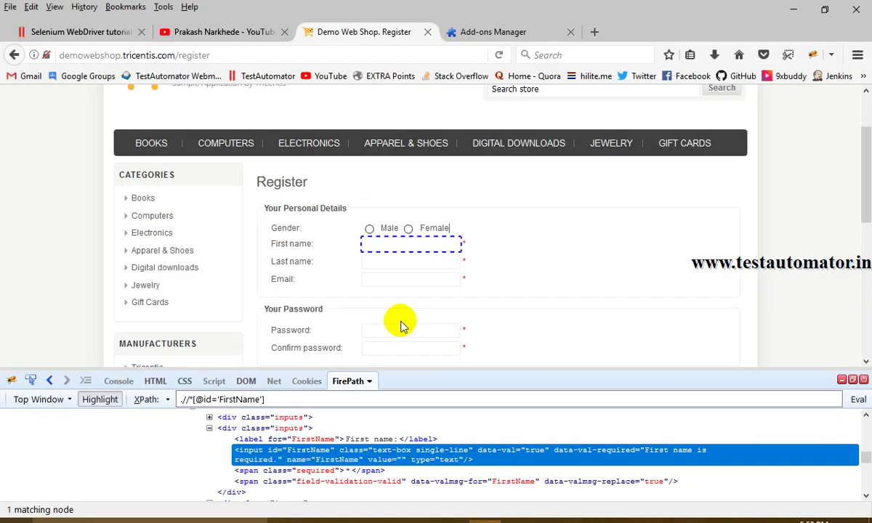
# Search the available add-ons in the Add-ons Manager for "webdriver element locator" and look through the results, checking the exact name in PowerPoint
pyautogui.click(513, 31)
pyautogui.doubleClick(731, 109)
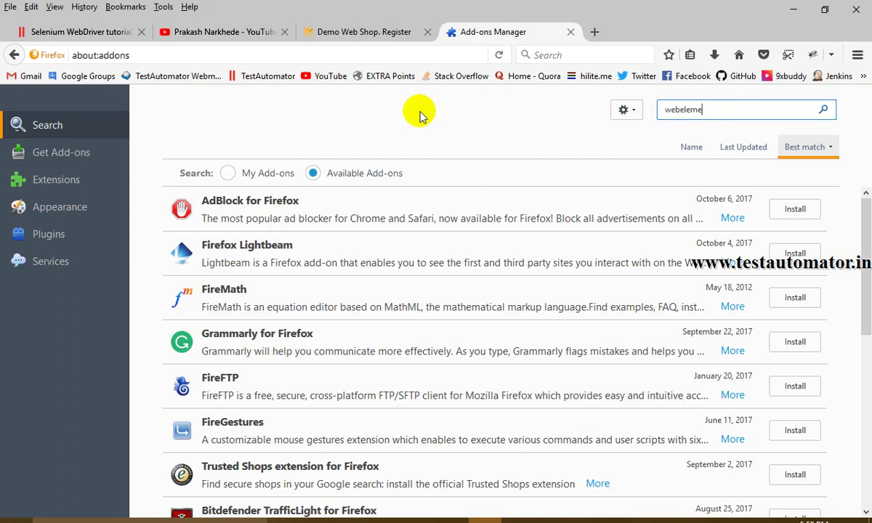
pyautogui.hotkey('alt', 'Tab')
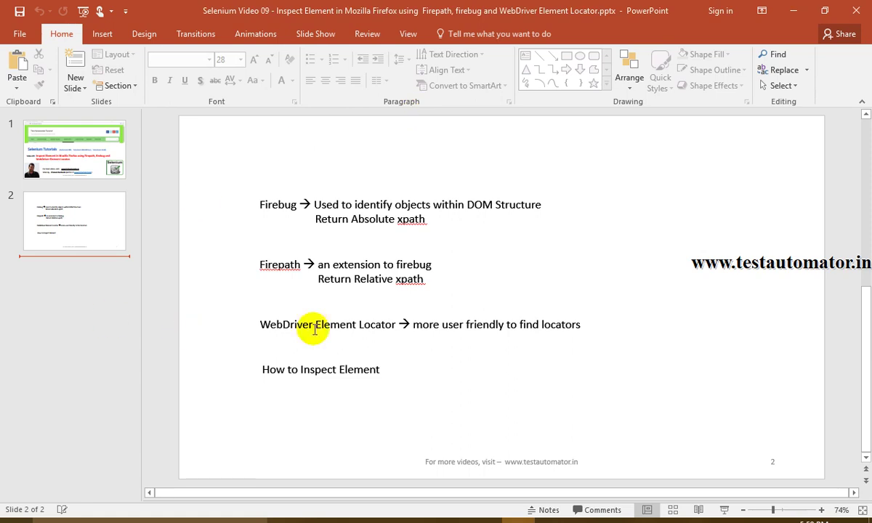
pyautogui.hotkey('alt', 'Tab')
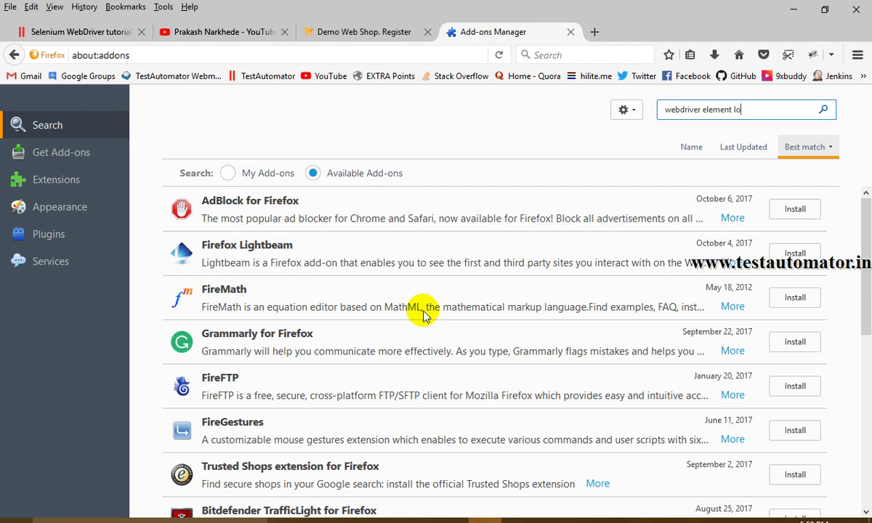
pyautogui.press('Return')
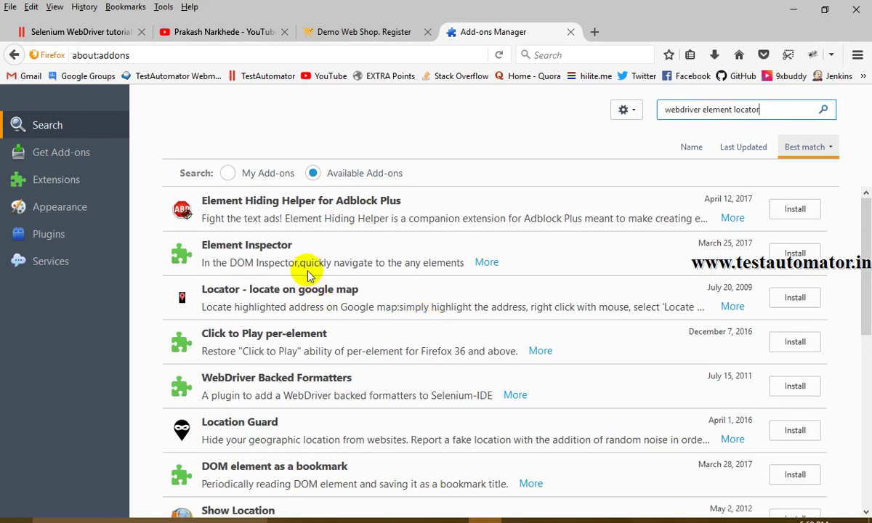
pyautogui.scroll(-2, 307, 275)
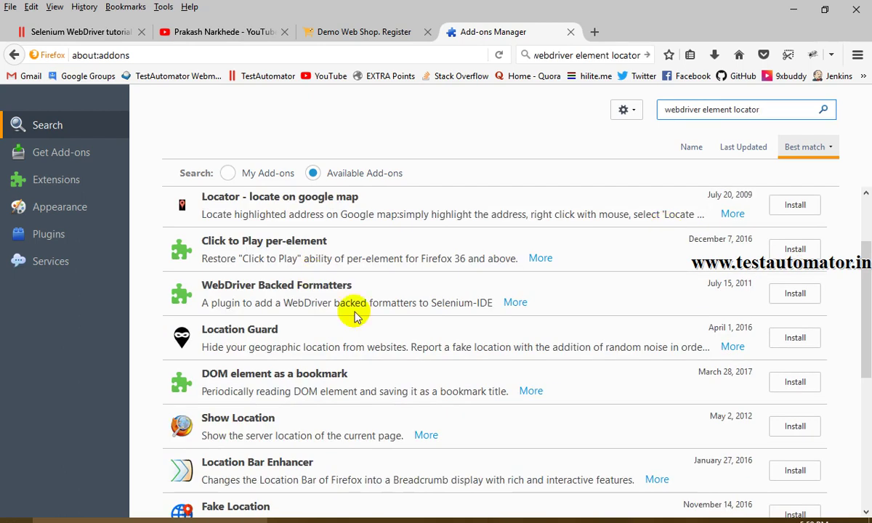
pyautogui.scroll(-5, 233, 212)
pyautogui.scroll(5, 247, 262)
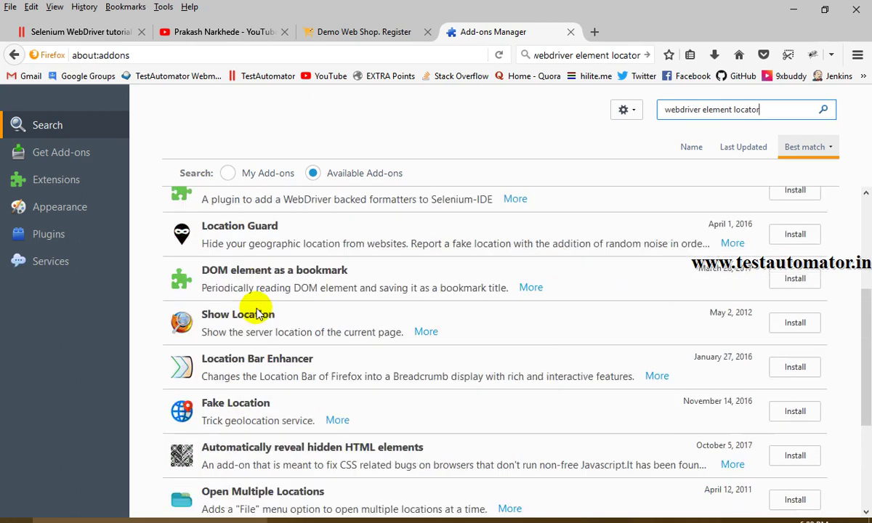
# Search Google for "webdriver element locator" and open the WebDriver Element Locator page on the Mozilla add-ons site
pyautogui.click(563, 55)
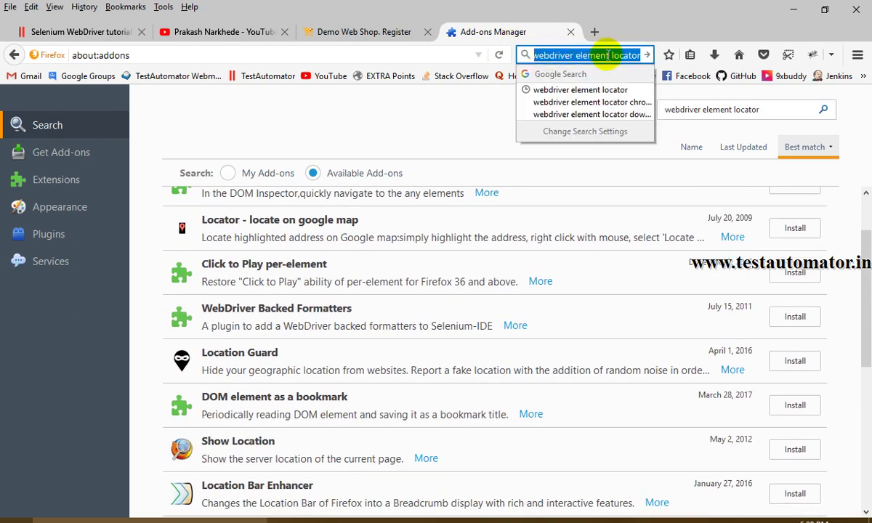
pyautogui.click(646, 55)
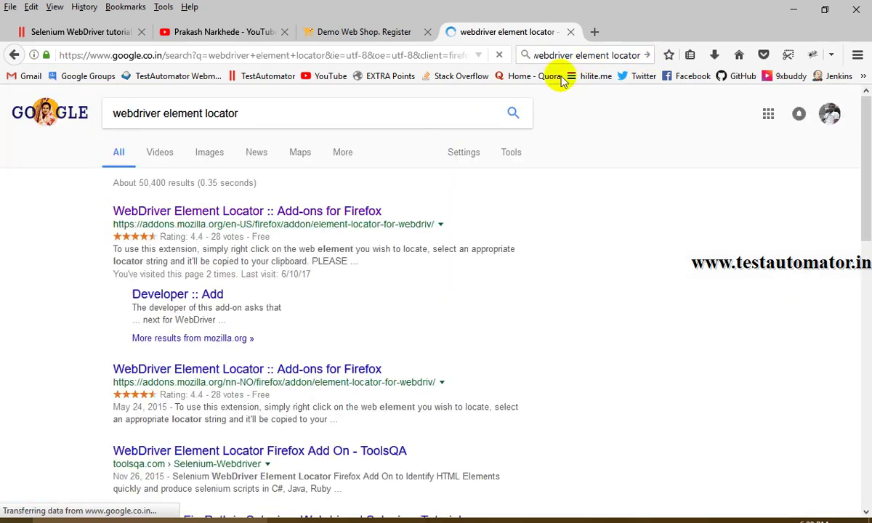
pyautogui.click(192, 212)
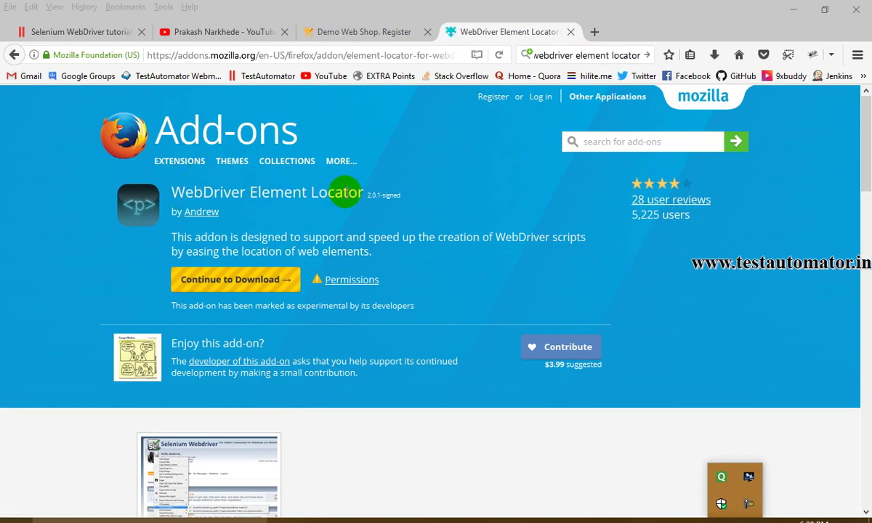
# Continue to the download page, install the WebDriver Element Locator add-on in Firefox and dismiss the notification
pyautogui.click(256, 281)
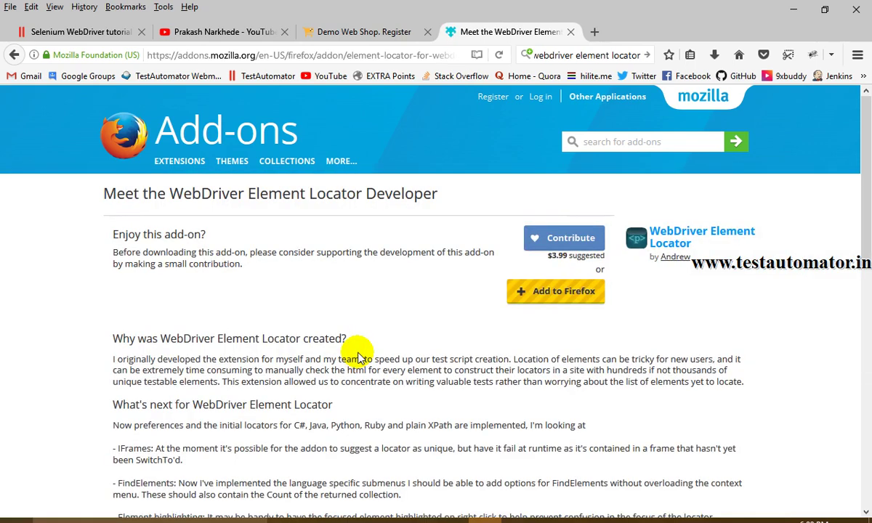
pyautogui.click(538, 292)
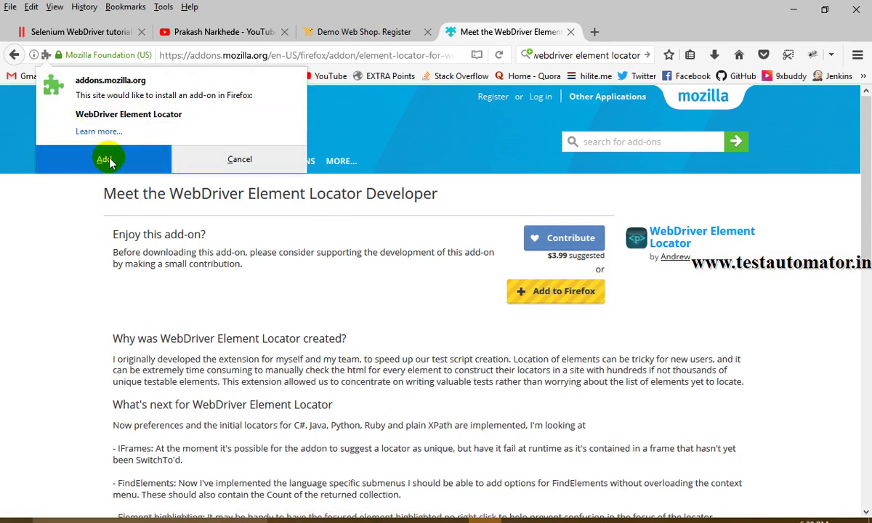
pyautogui.click(107, 160)
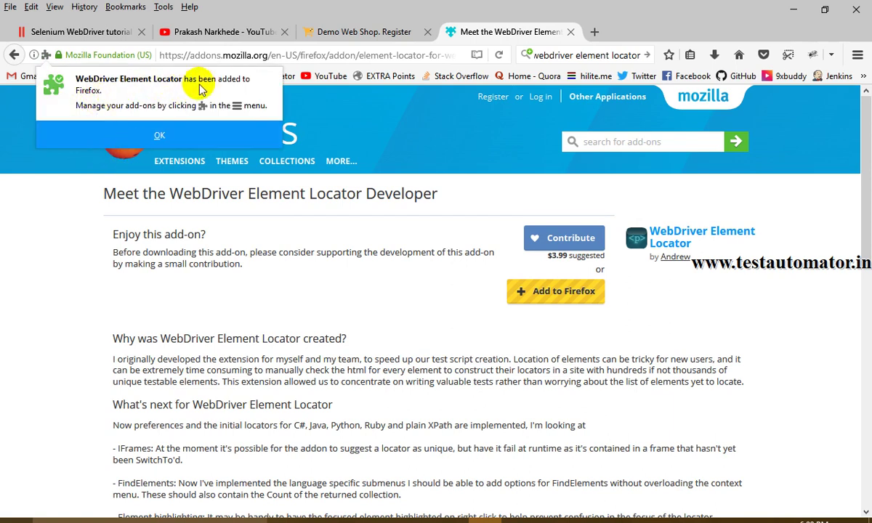
pyautogui.click(167, 134)
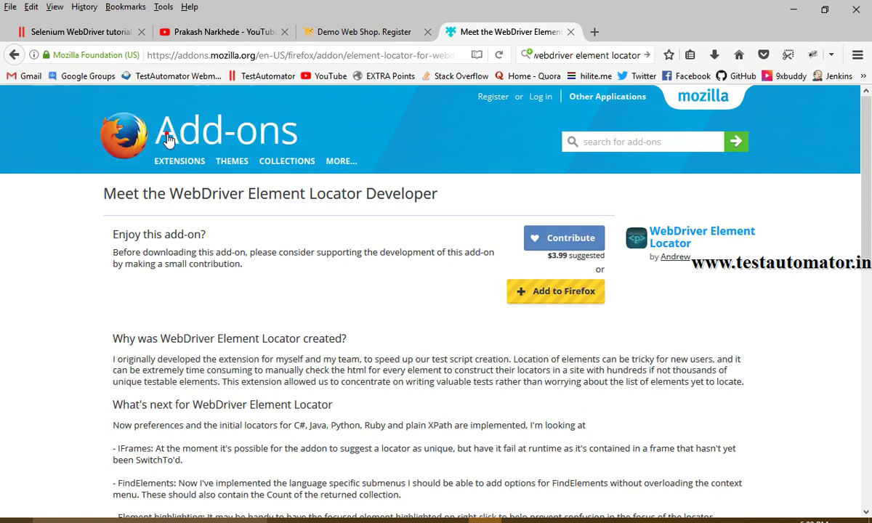
# Return to the Demo Web Shop register page and examine the C# locators and XPaths offered for the First name field
pyautogui.click(324, 33)
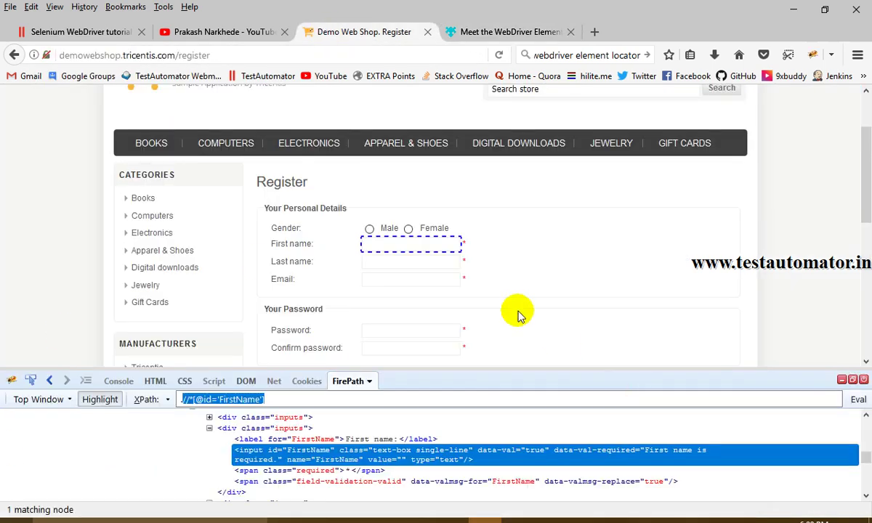
pyautogui.rightClick(440, 245)
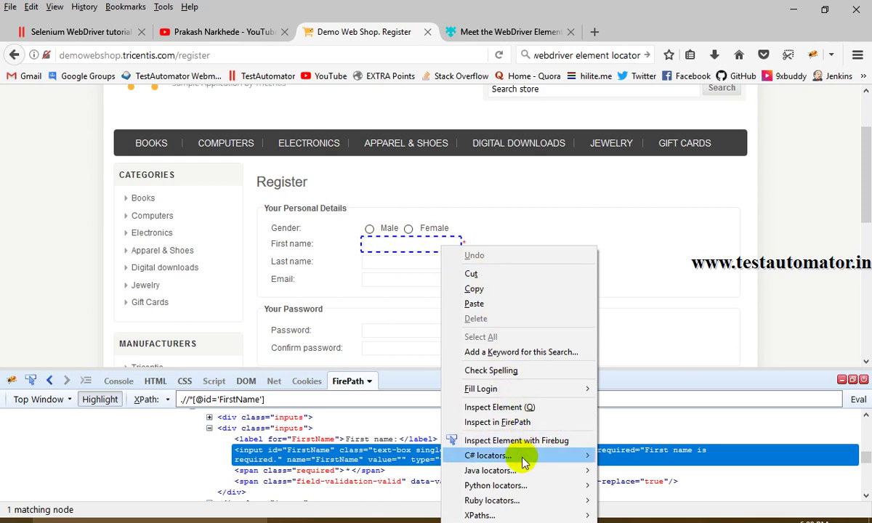
pyautogui.moveTo(522, 462)
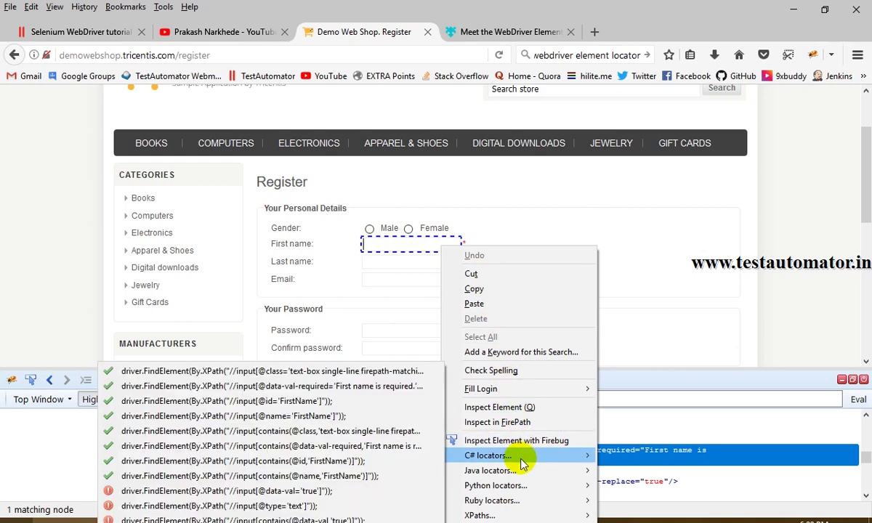
pyautogui.moveTo(545, 505)
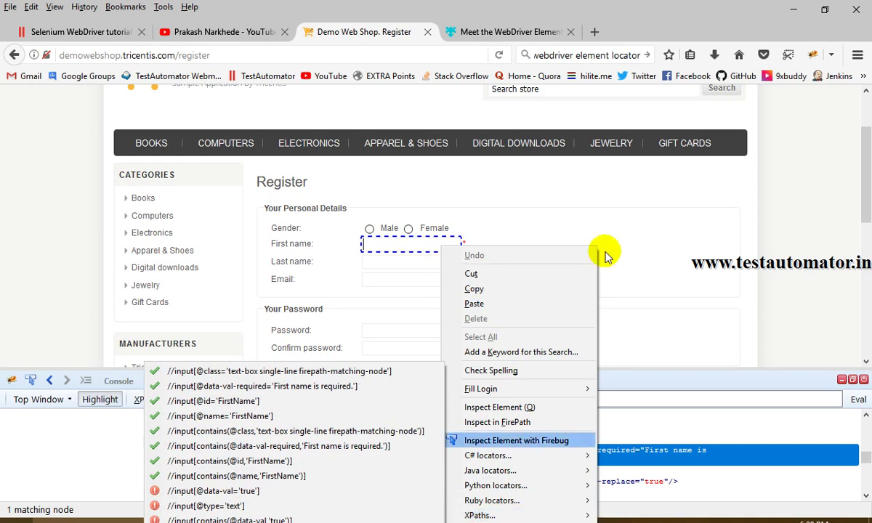
pyautogui.click(636, 209)
# Review the suggested XPaths for the First name field, comparing the entries marked as valid with those flagged by a warning
pyautogui.scroll(-2, 637, 209)
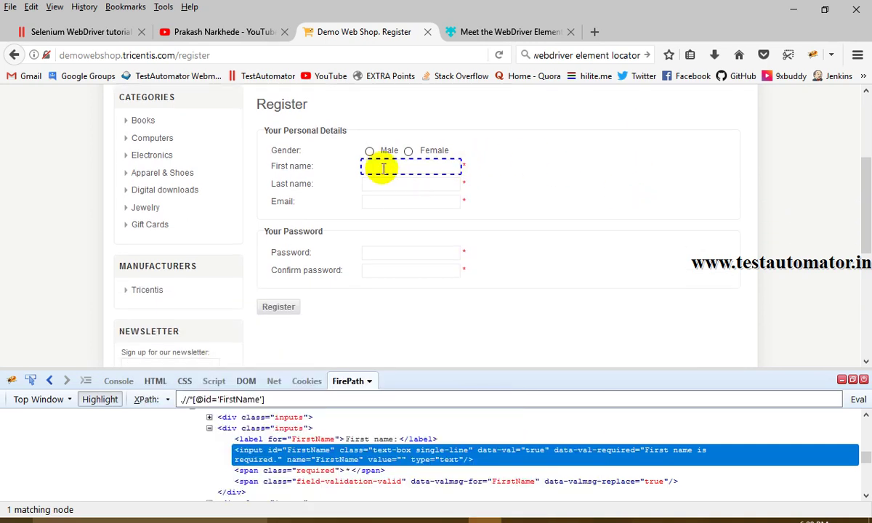
pyautogui.rightClick(376, 166)
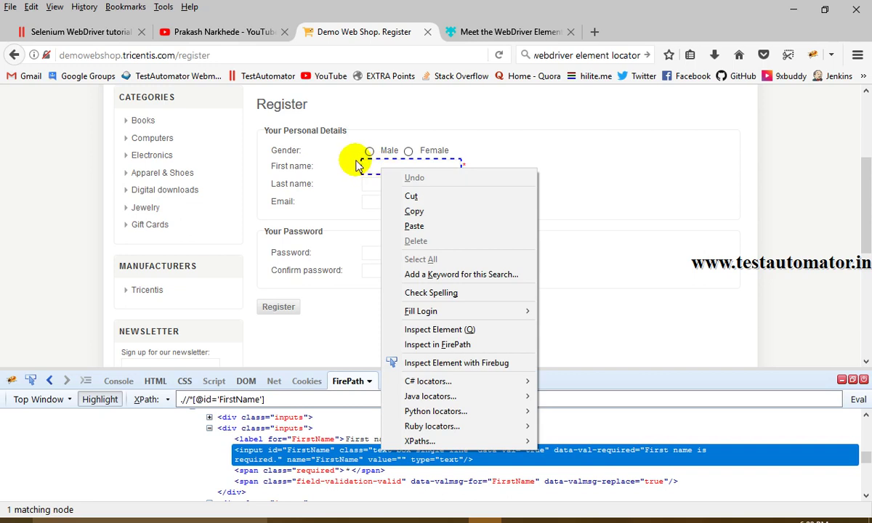
pyautogui.moveTo(422, 442)
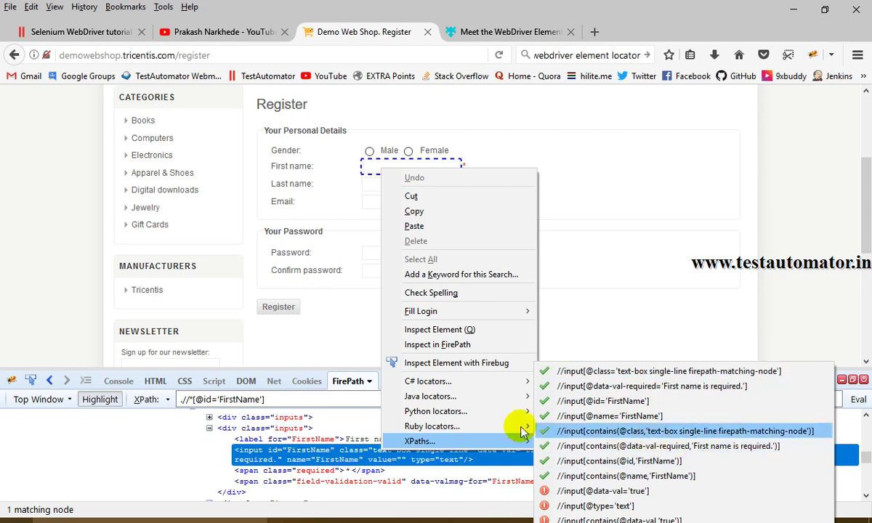
pyautogui.click(172, 450)
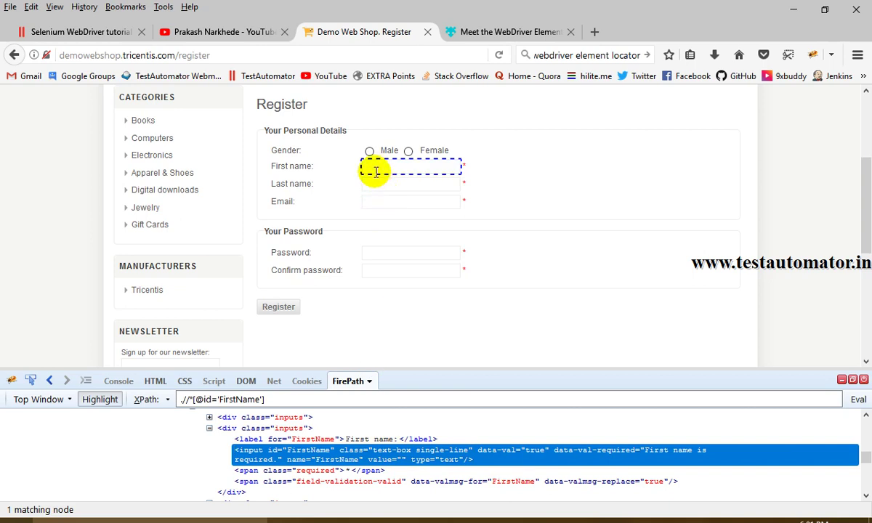
pyautogui.rightClick(369, 167)
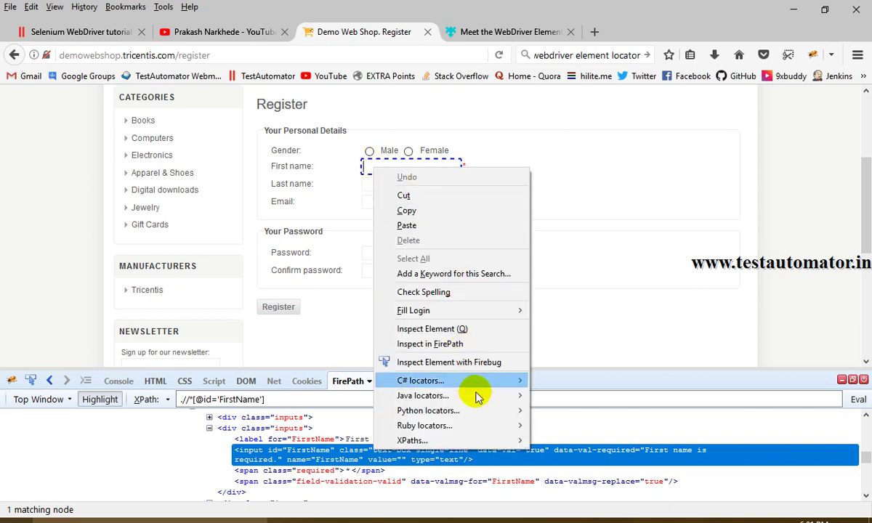
pyautogui.moveTo(483, 443)
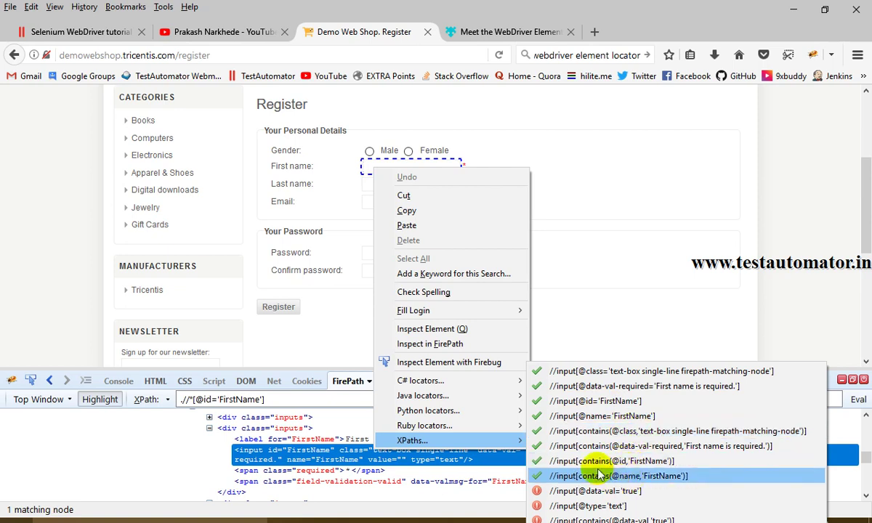
pyautogui.click(602, 266)
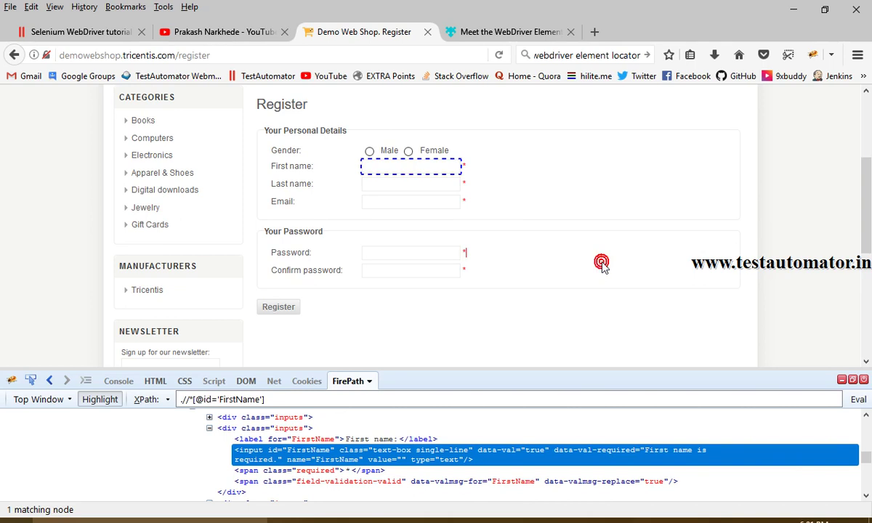
# Check the First name field's locator options once more and switch to PowerPoint to show the add-on summary on slide 2
pyautogui.rightClick(434, 172)
pyautogui.click(612, 228)
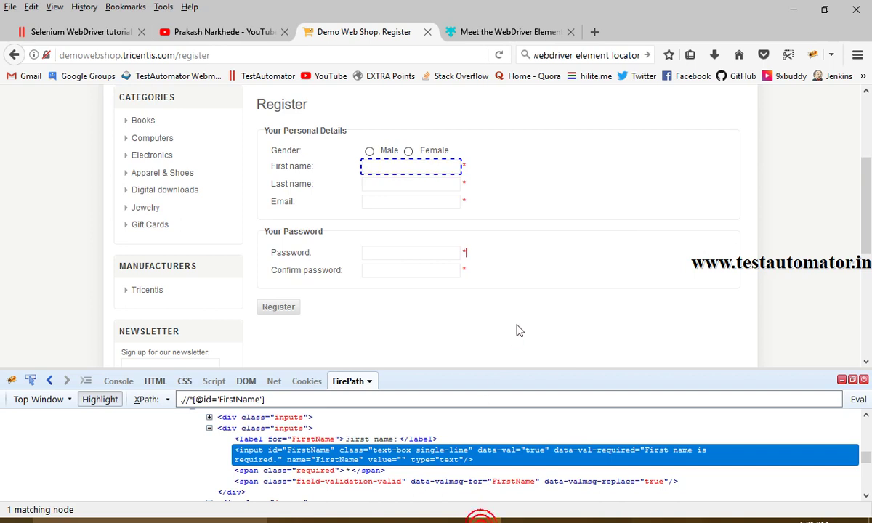
pyautogui.click(517, 520)
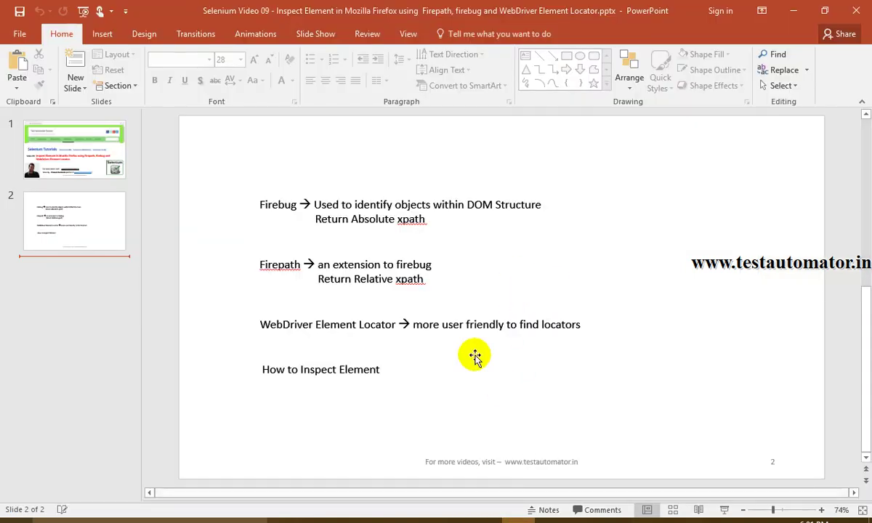